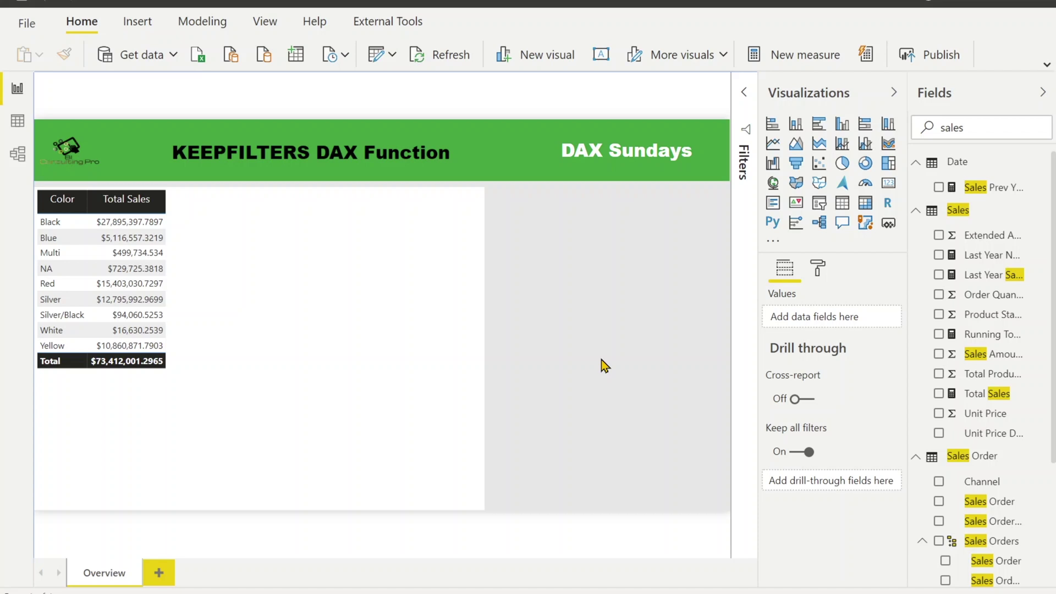
Examine the table relationships in the data model, then return to the report
{"action": "left_click", "coordinate": [18, 154]}
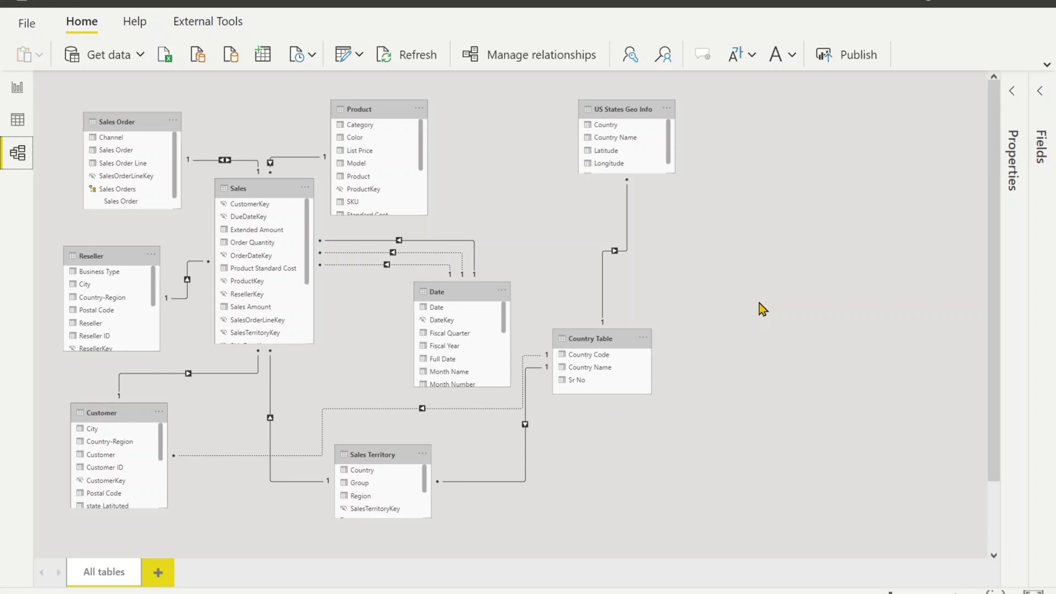
{"action": "left_click", "coordinate": [17, 90]}
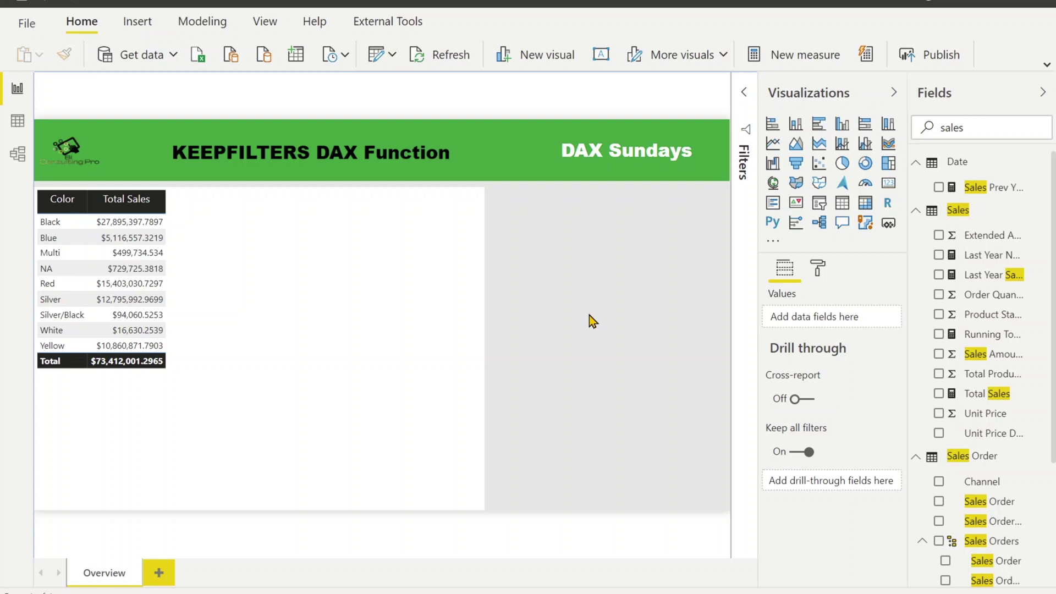
Create the Sales measure Black Color Sales = CALCULATE([Total Sales], 'Product'[Color] ="Black") and add it to the table visual
{"action": "left_click", "coordinate": [1047, 210]}
{"action": "left_click", "coordinate": [1000, 236]}
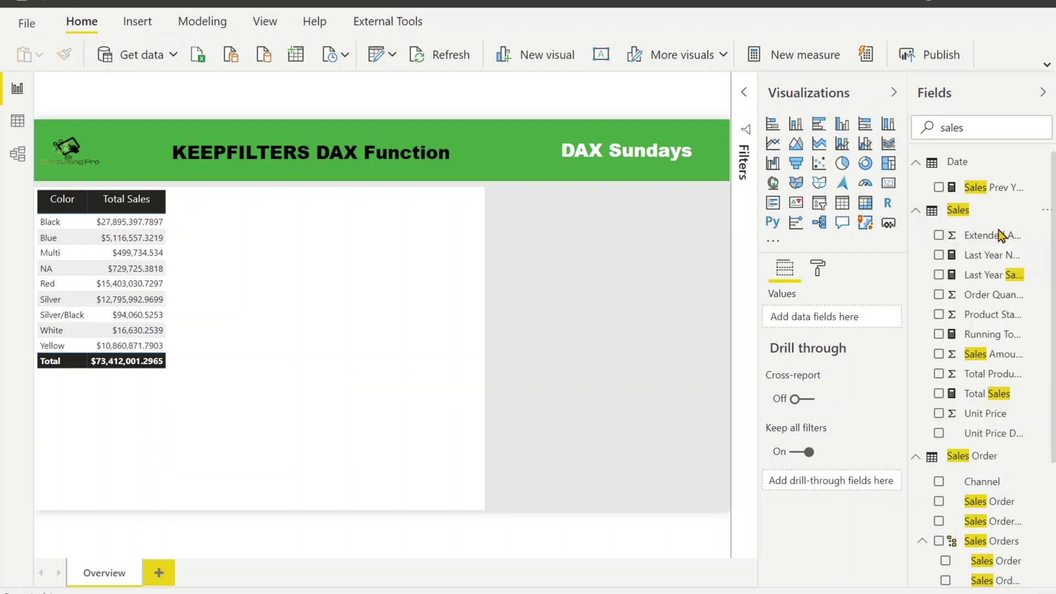
{"action": "type", "text": "Black Color "}
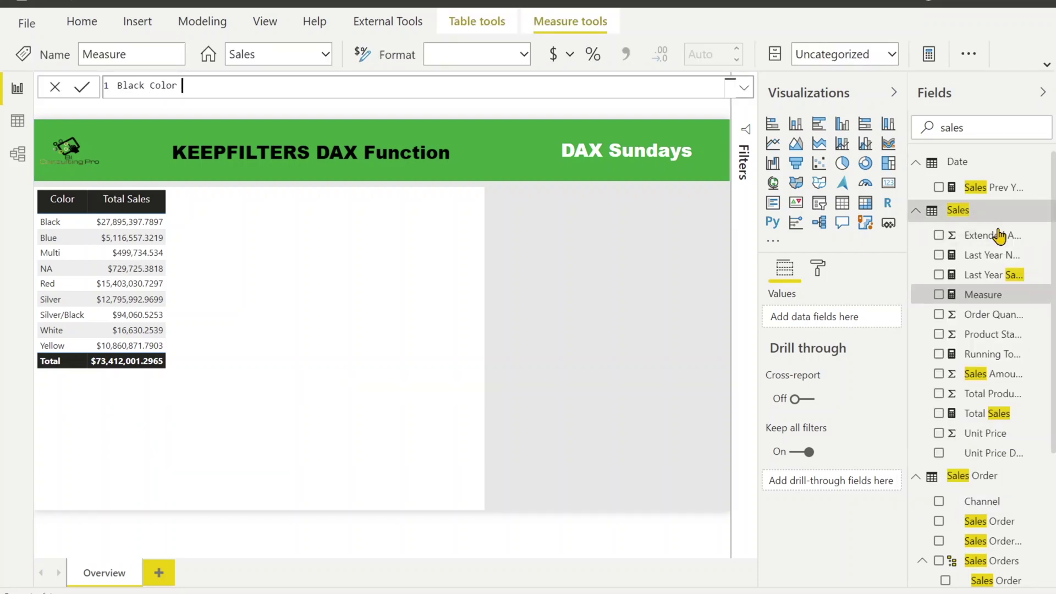
{"action": "type", "text": "Sales = CALCULATE([t"}
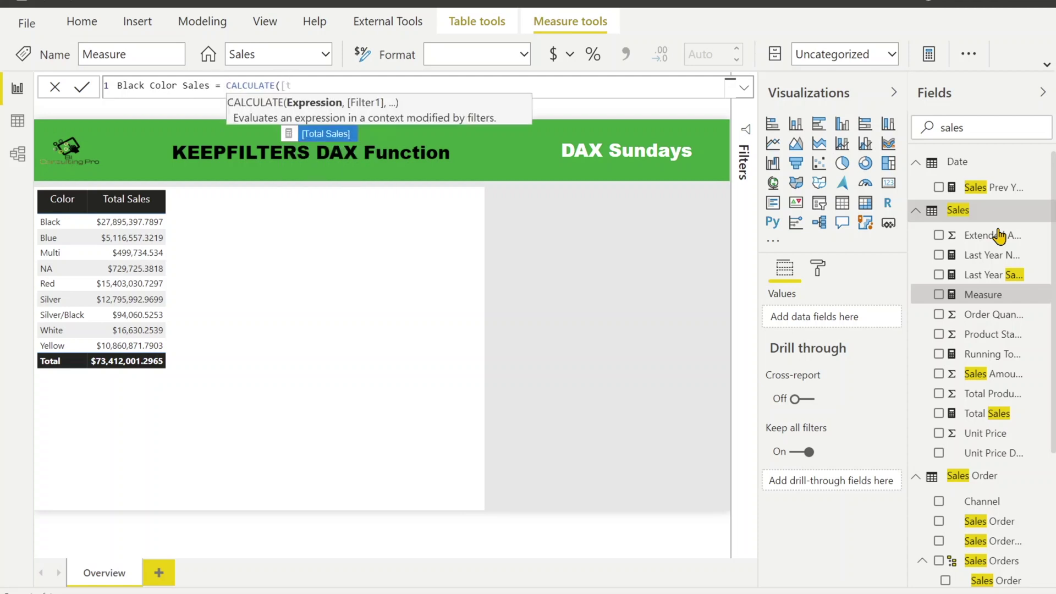
{"action": "key", "text": "Tab"}
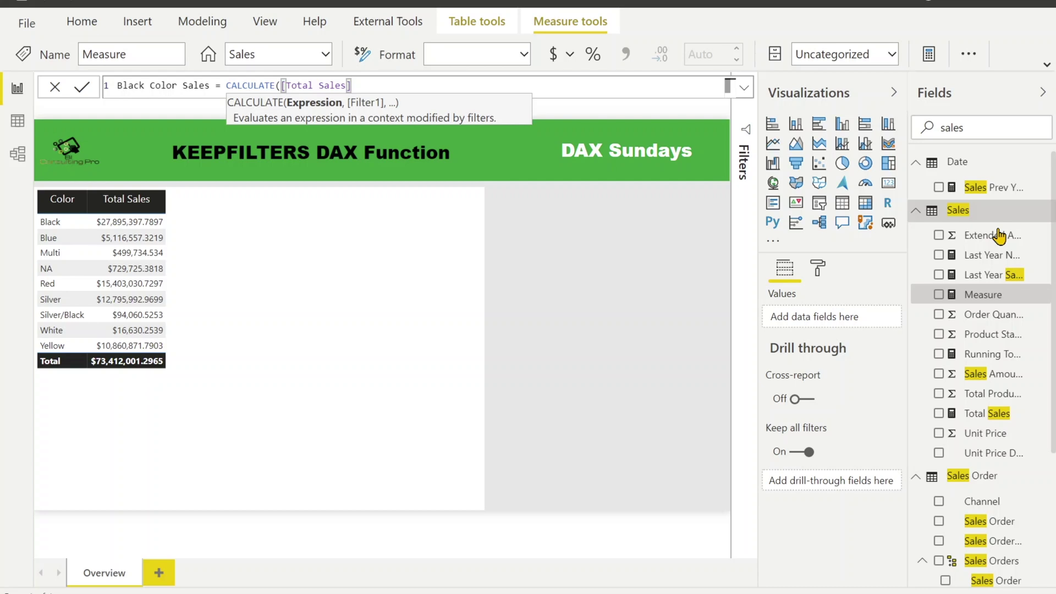
{"action": "type", "text": ", color"}
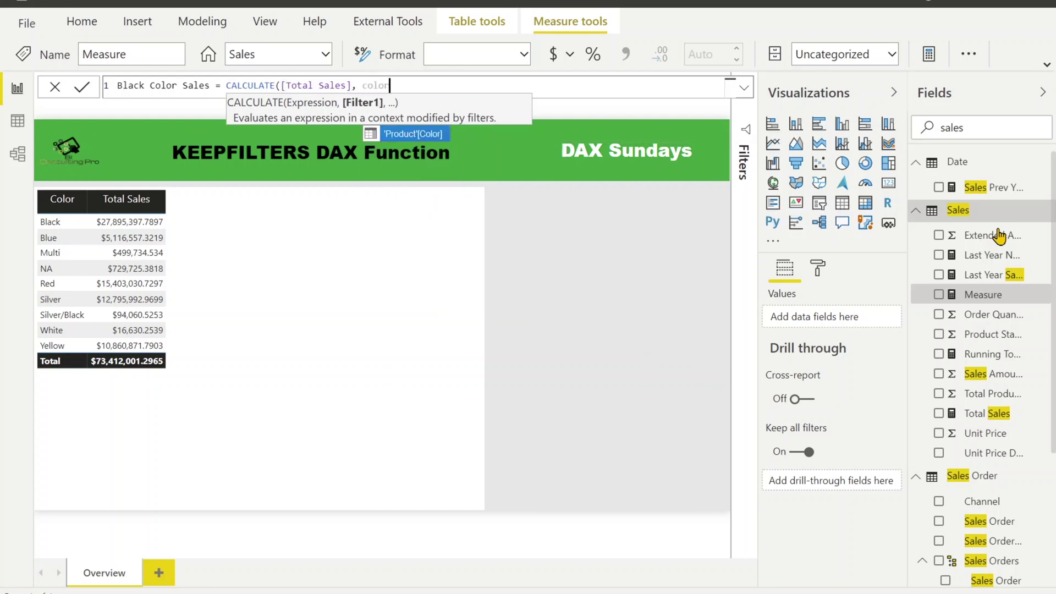
{"action": "key", "text": "Tab"}
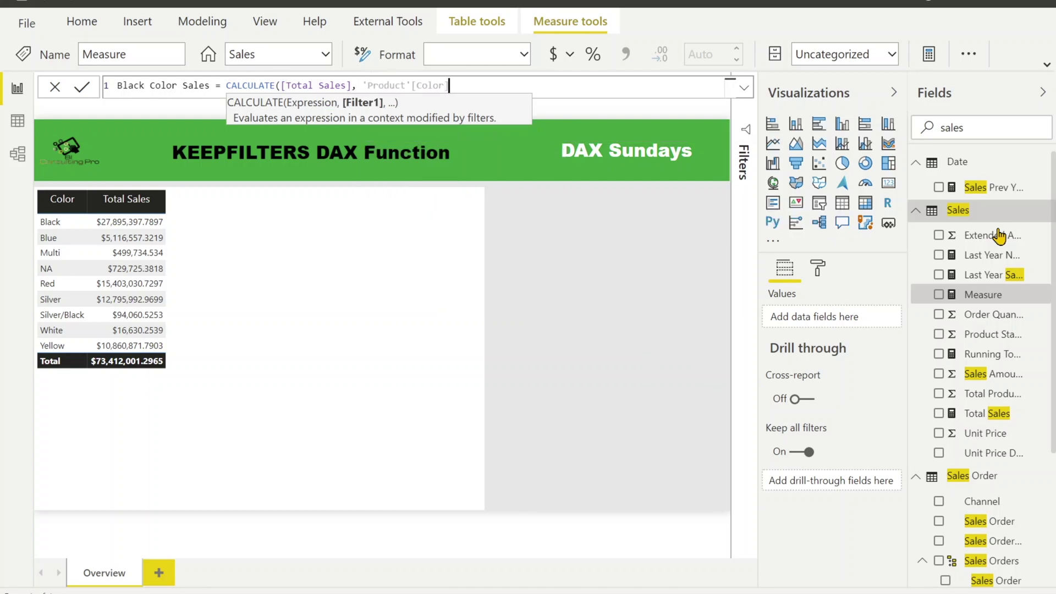
{"action": "type", "text": "=\"Black\")"}
{"action": "key", "text": "Return"}
{"action": "left_click_drag", "start_coordinate": [932, 275], "coordinate": [306, 309]}
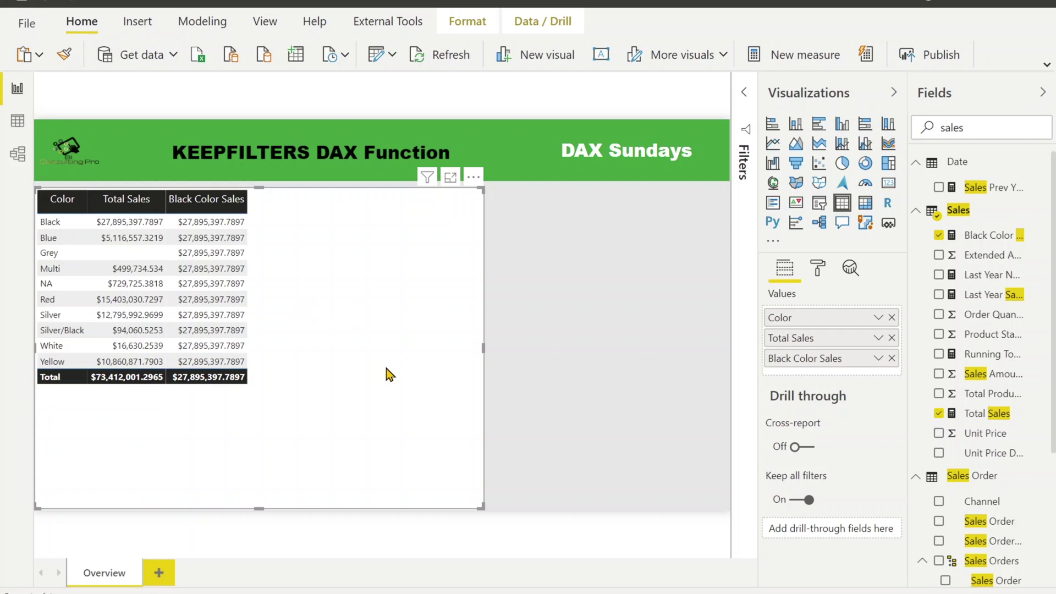
Create the measure Black COlor Sales (ALL) = CALCULATE([Total Sales], FILTER(ALL('Product'),'Product'[Color] = "Black")) in Sales and add it to the table visual
{"action": "right_click", "coordinate": [957, 210]}
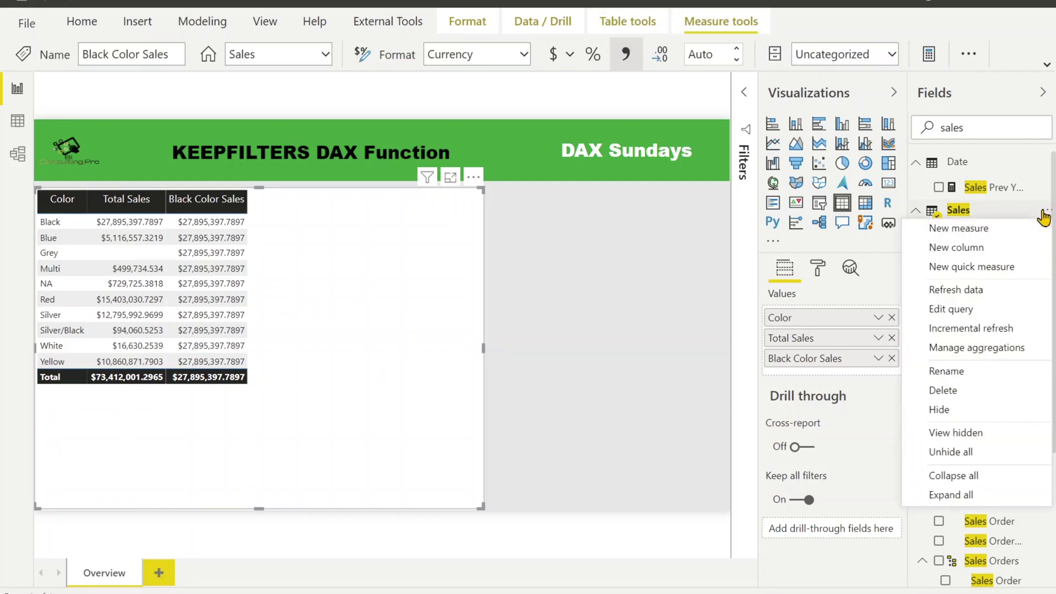
{"action": "left_click", "coordinate": [980, 237]}
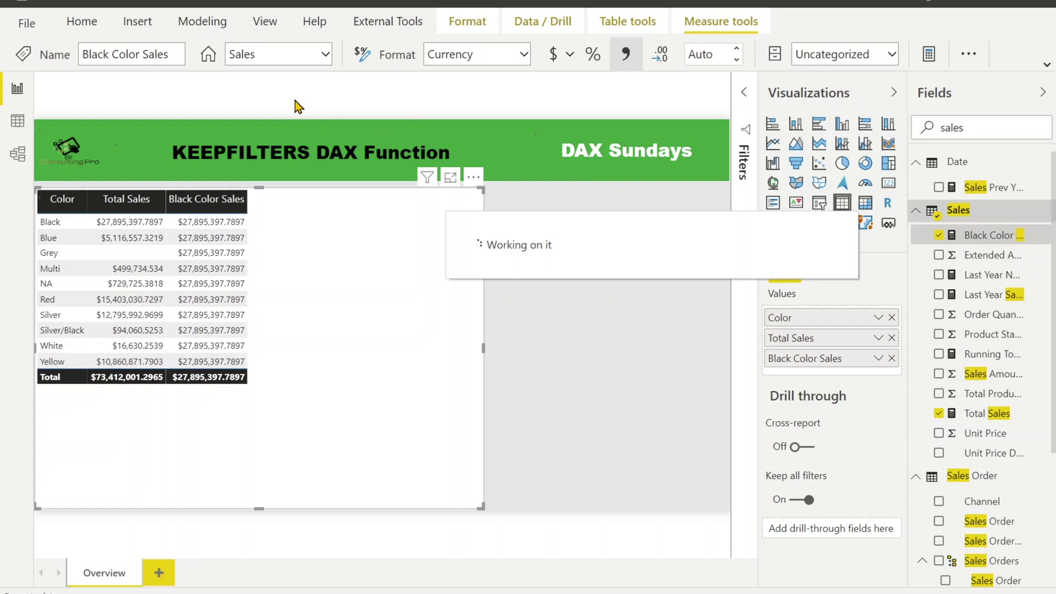
{"action": "type", "text": "Black Color Sales"}
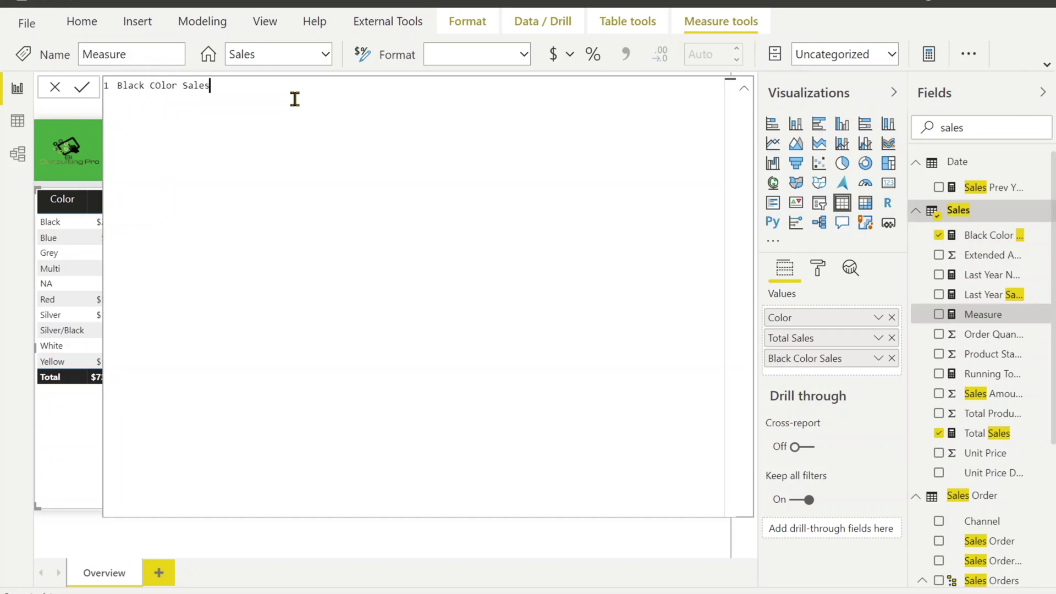
{"action": "type", "text": " (ALL) ="}
{"action": "type", "text": "CALCULATE([Total Sales], FILTER(ALL('Product'),'Product'[Color] = \"Black\"))"}
{"action": "key", "text": "Return"}
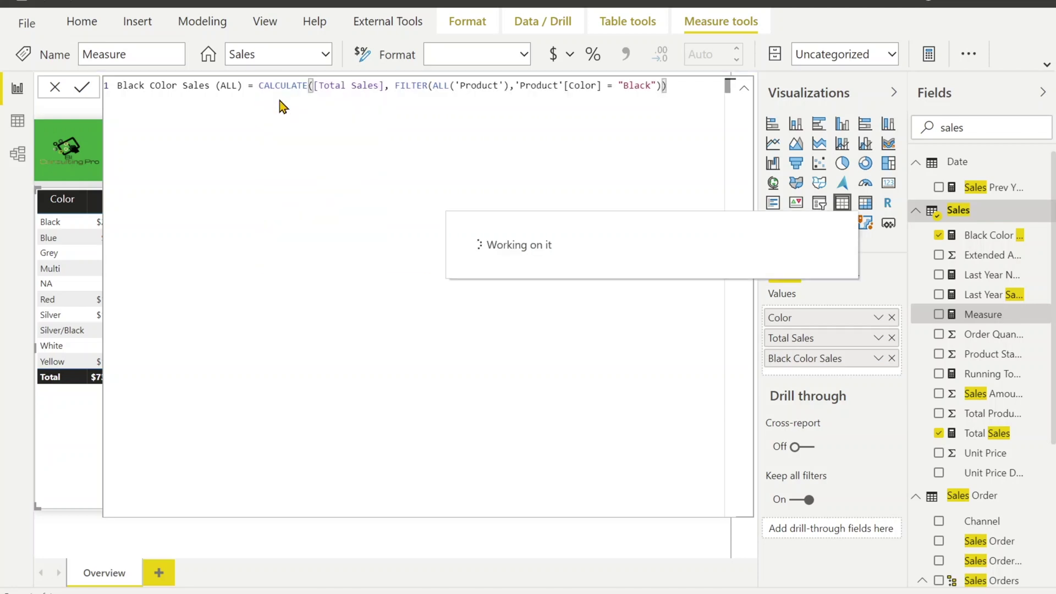
{"action": "left_click", "coordinate": [55, 89]}
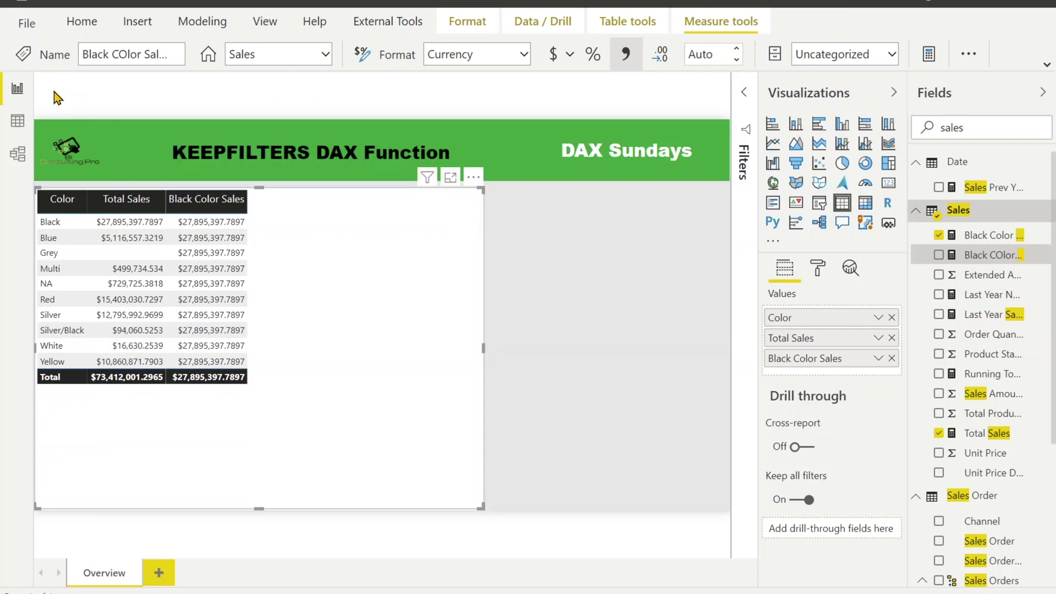
{"action": "left_click_drag", "start_coordinate": [959, 255], "coordinate": [823, 378]}
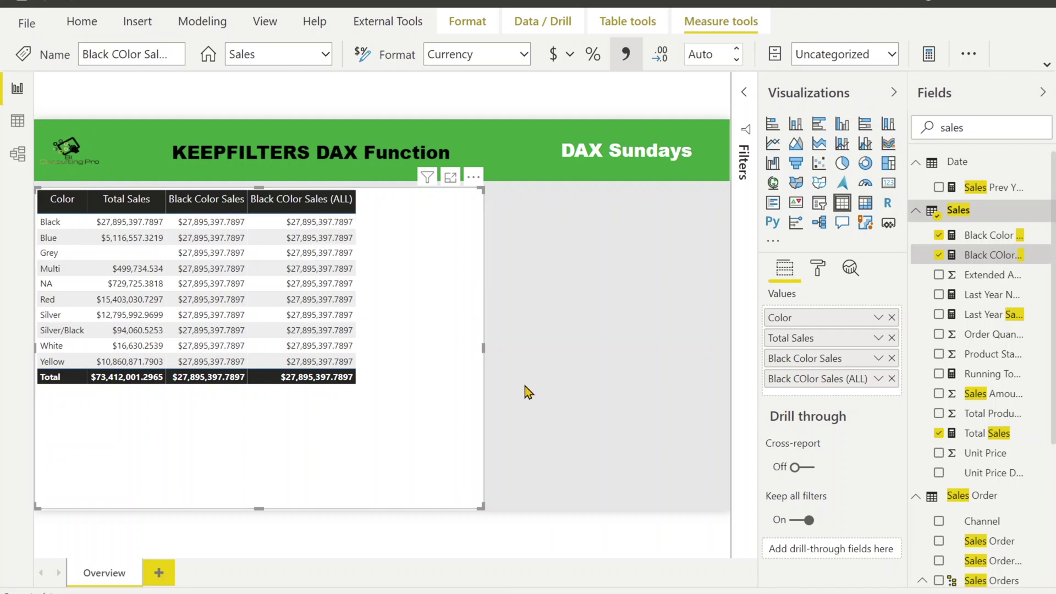
Start a new Sales measure, Black Color Sales (Values) = CALCULATE([Total Sales], 'Product'[Color] ="Black")
{"action": "left_click", "coordinate": [1045, 213]}
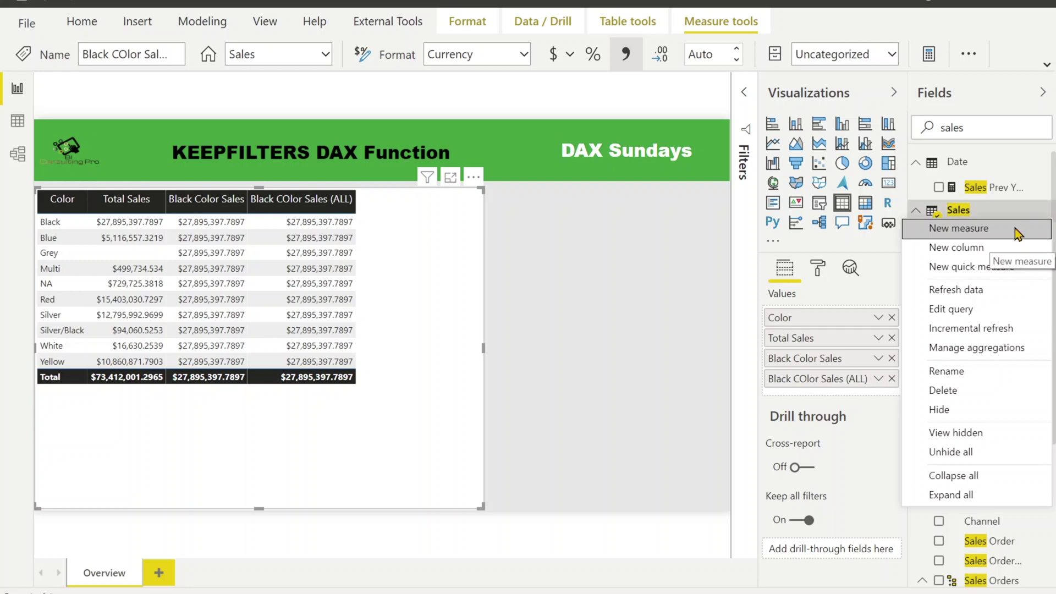
{"action": "key", "text": "Escape"}
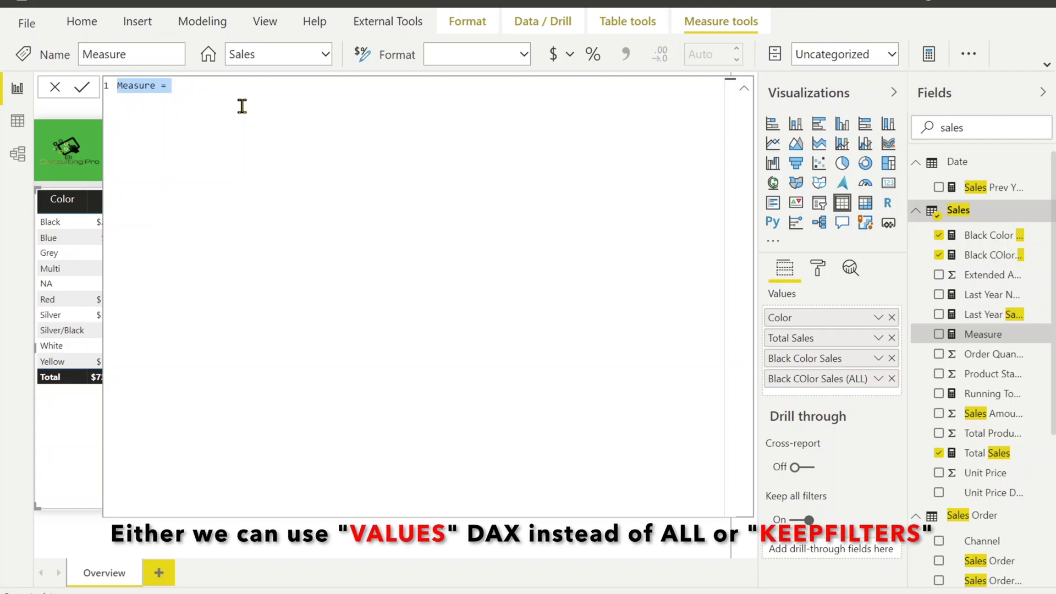
{"action": "type", "text": "Black Color Sales (Values"}
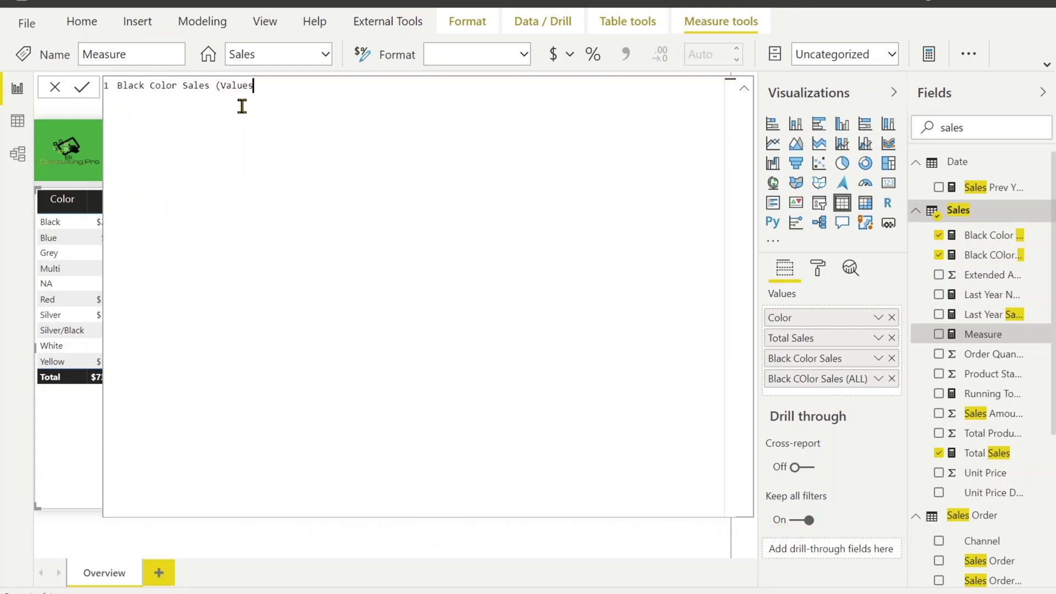
{"action": "type", "text": ") ="}
{"action": "type", "text": "Black Color Sales = CALCULATE([Total Sales], 'Product'[Color] =\"Black\")"}
{"action": "left_click_drag", "start_coordinate": [378, 85], "coordinate": [276, 86]}
{"action": "key", "text": "BackSpace"}
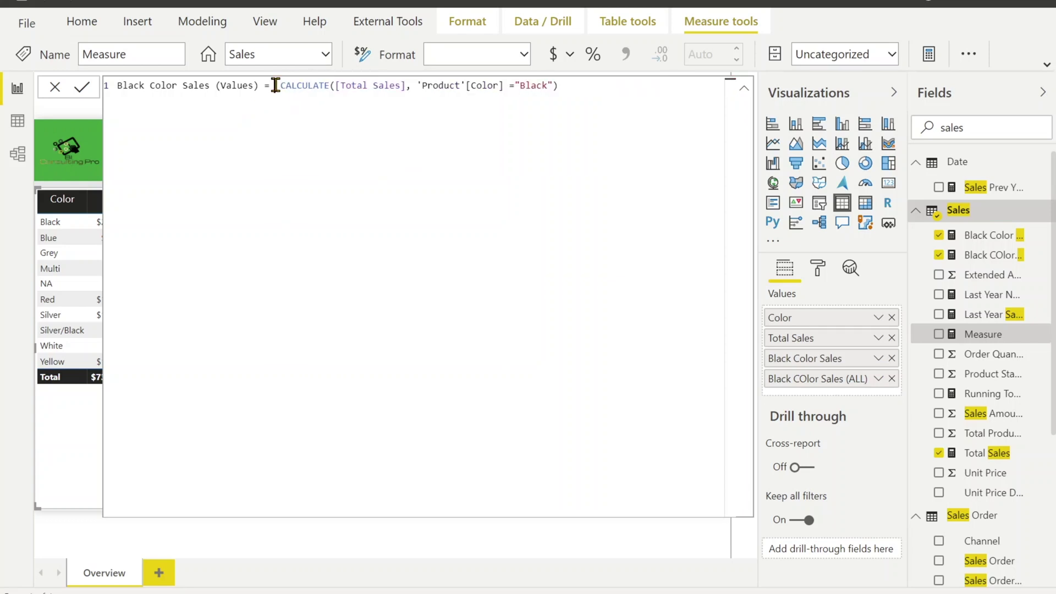
Move the 'Product'[Color] condition to an indented second line and open a FILTER function in front of it
{"action": "left_click", "coordinate": [415, 85]}
{"action": "key", "text": "shift+Return"}
{"action": "key", "text": "Tab"}
{"action": "key", "text": "Tab"}
{"action": "key", "text": "Tab"}
{"action": "key", "text": "Tab"}
{"action": "key", "text": "Tab"}
{"action": "key", "text": "Tab"}
{"action": "key", "text": "Tab"}
{"action": "key", "text": "Tab"}
{"action": "key", "text": "Tab"}
{"action": "type", "text": "FILTER("}
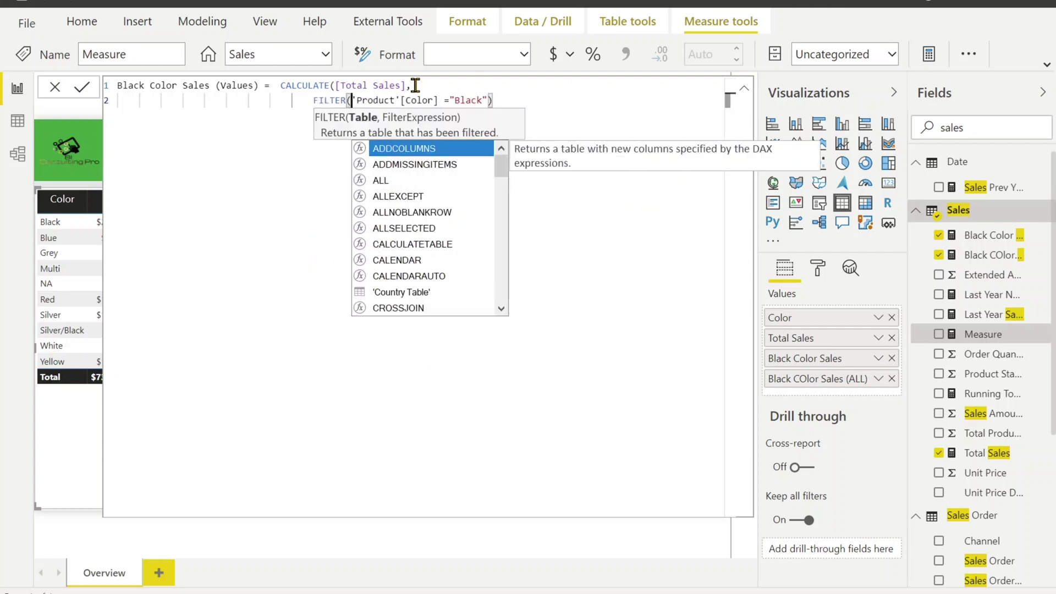
Use VALUES('Product') as the FILTER table, close the formula's brackets, and save the Black Color Sales (Values) measure
{"action": "type", "text": "VAL"}
{"action": "key", "text": "Tab"}
{"action": "type", "text": "PRod"}
{"action": "key", "text": "Tab"}
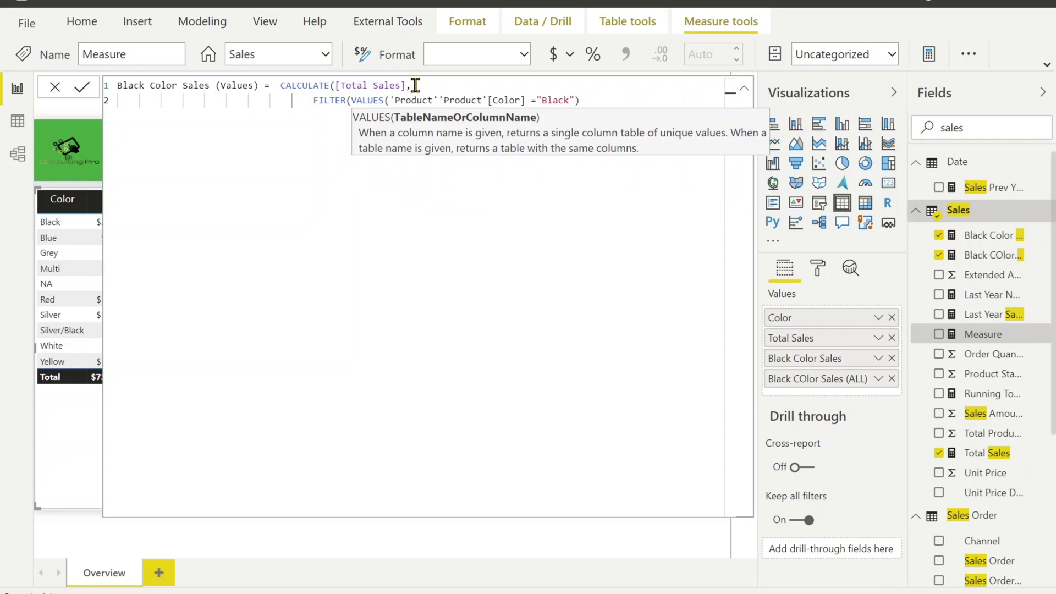
{"action": "type", "text": "),"}
{"action": "type", "text": ")"}
{"action": "left_click", "coordinate": [82, 88]}
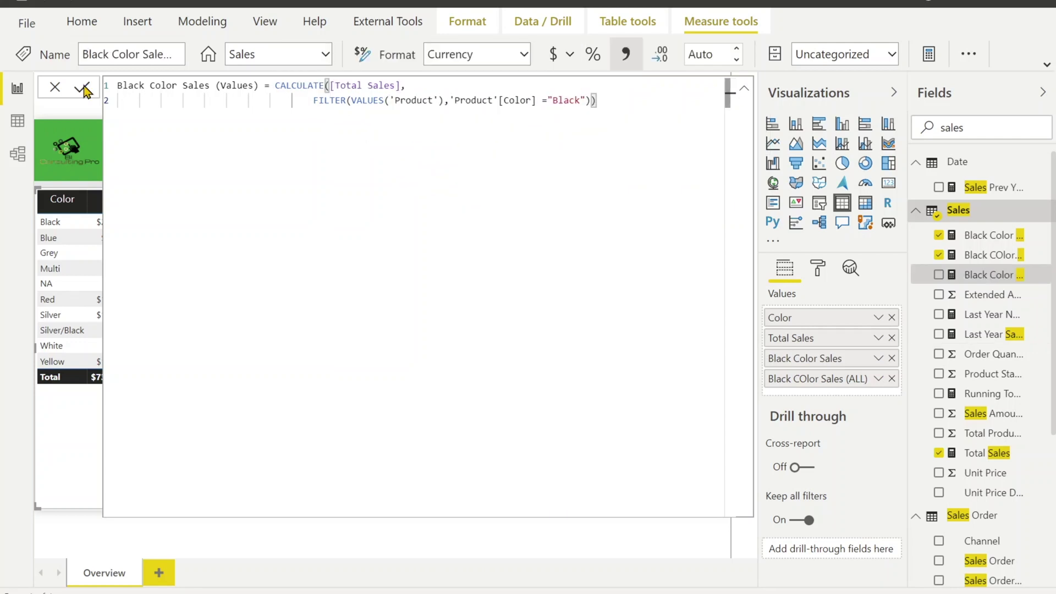
{"action": "left_click", "coordinate": [55, 87]}
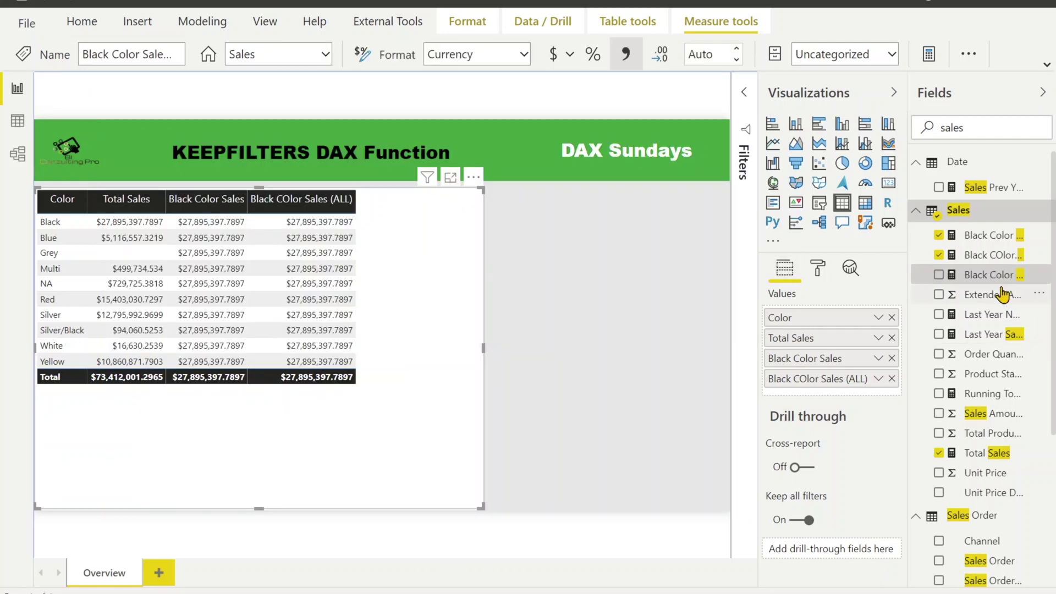
Add Black Color Sales (Values) to the table visual and widen the visual to the page's full width
{"action": "left_click_drag", "start_coordinate": [983, 281], "coordinate": [428, 315]}
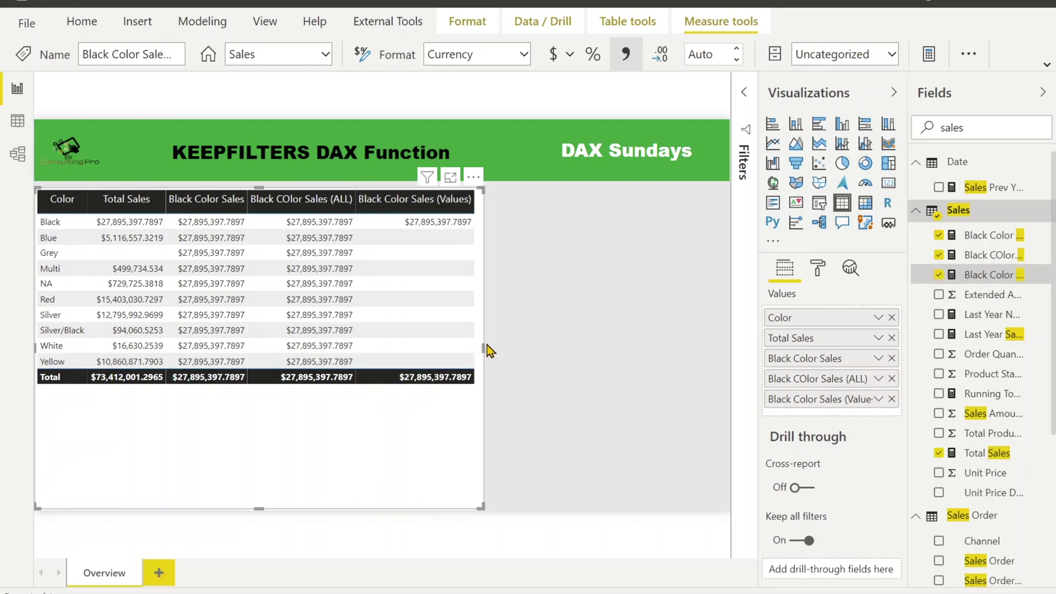
{"action": "left_click_drag", "start_coordinate": [483, 349], "coordinate": [730, 350]}
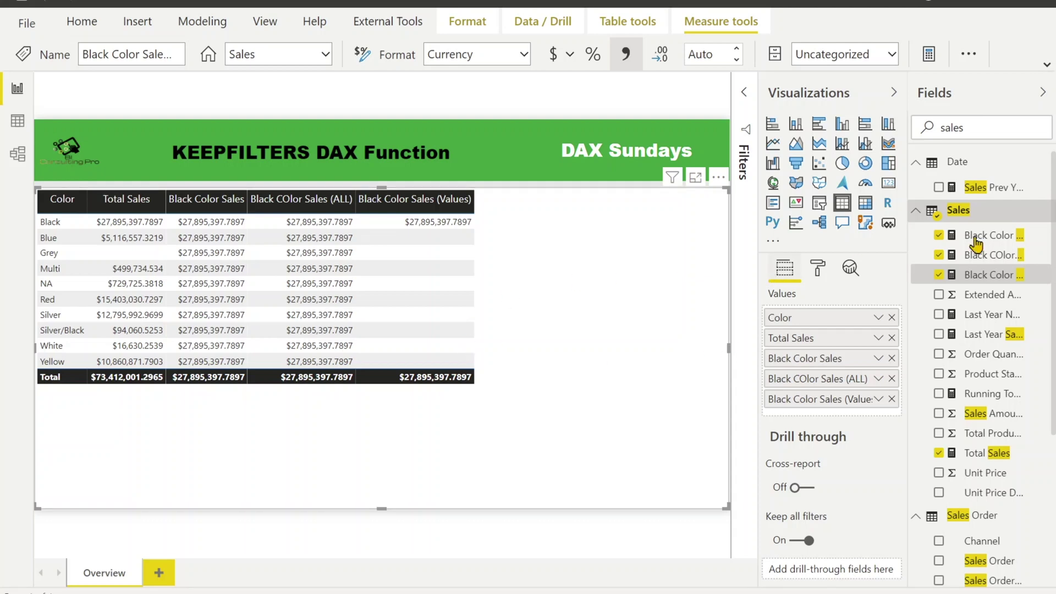
Start a new Sales measure from the Black Color Sales formula and name it Black Color Sales Keepfilters
{"action": "left_click", "coordinate": [1045, 211]}
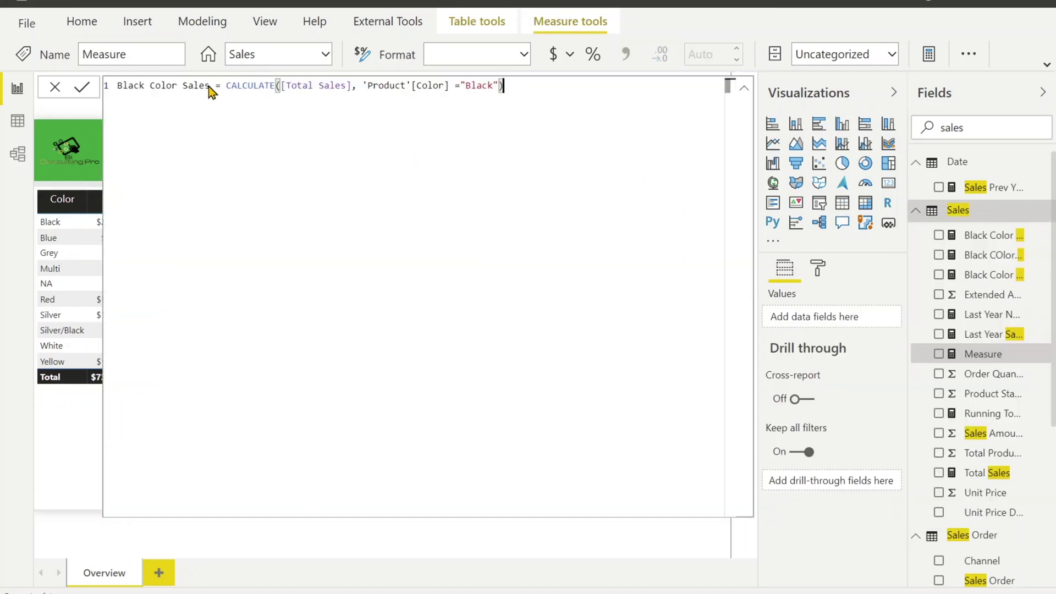
{"action": "left_click", "coordinate": [210, 85]}
{"action": "type", "text": "Keep Fi"}
{"action": "key", "text": "BackSpace"}
{"action": "key", "text": "BackSpace"}
{"action": "key", "text": "BackSpace"}
{"action": "key", "text": "BackSpace"}
{"action": "type", "text": "pfilters"}
Wrap the 'Product'[Color] ="Black" condition in KEEPFILTERS, save the measure, and add it to the table visual
{"action": "left_click", "coordinate": [423, 85]}
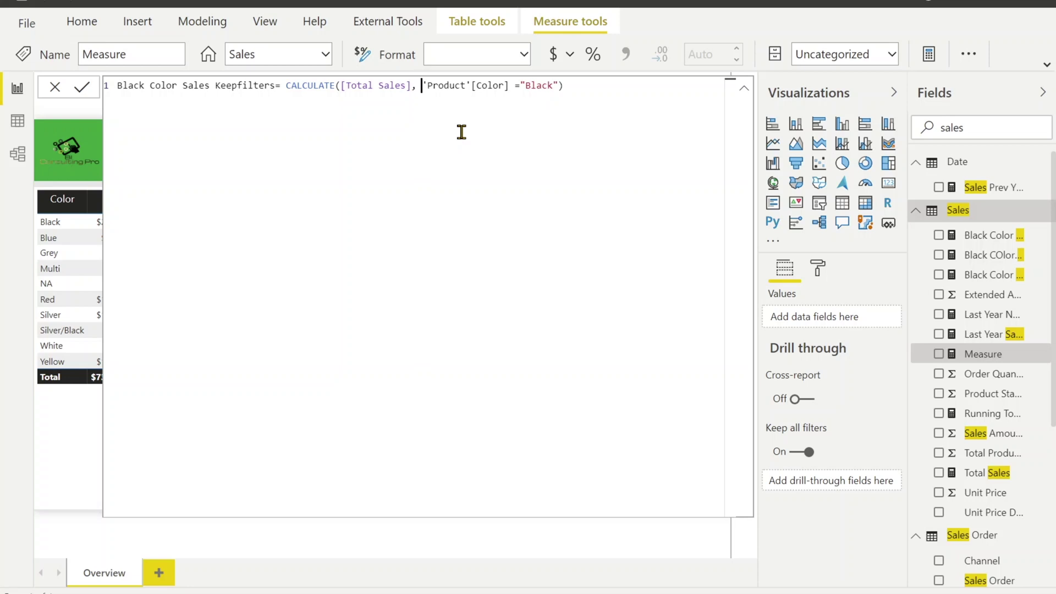
{"action": "type", "text": "KEEP"}
{"action": "key", "text": "Tab"}
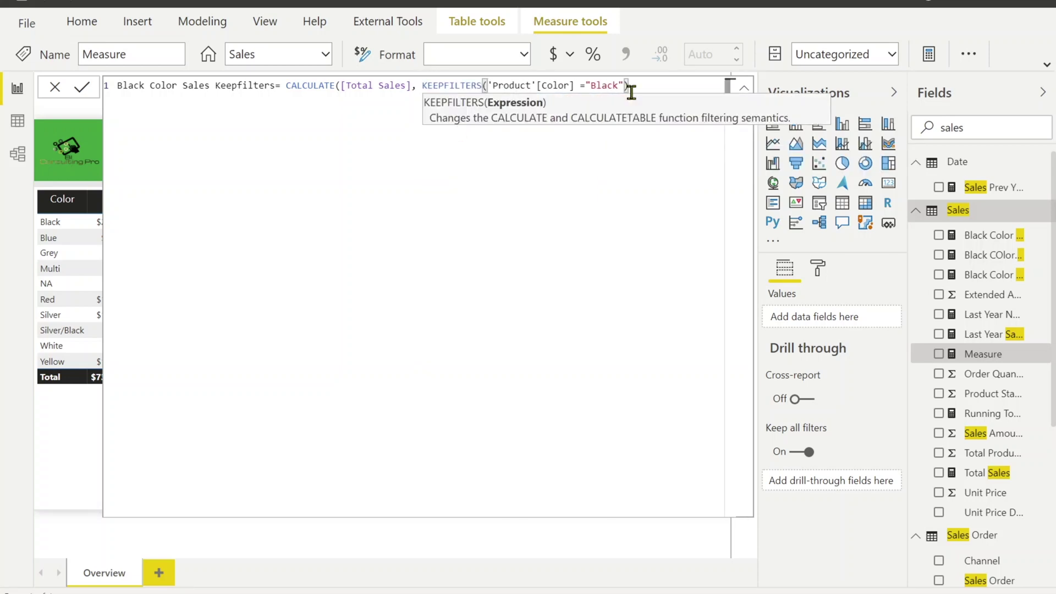
{"action": "left_click", "coordinate": [648, 84]}
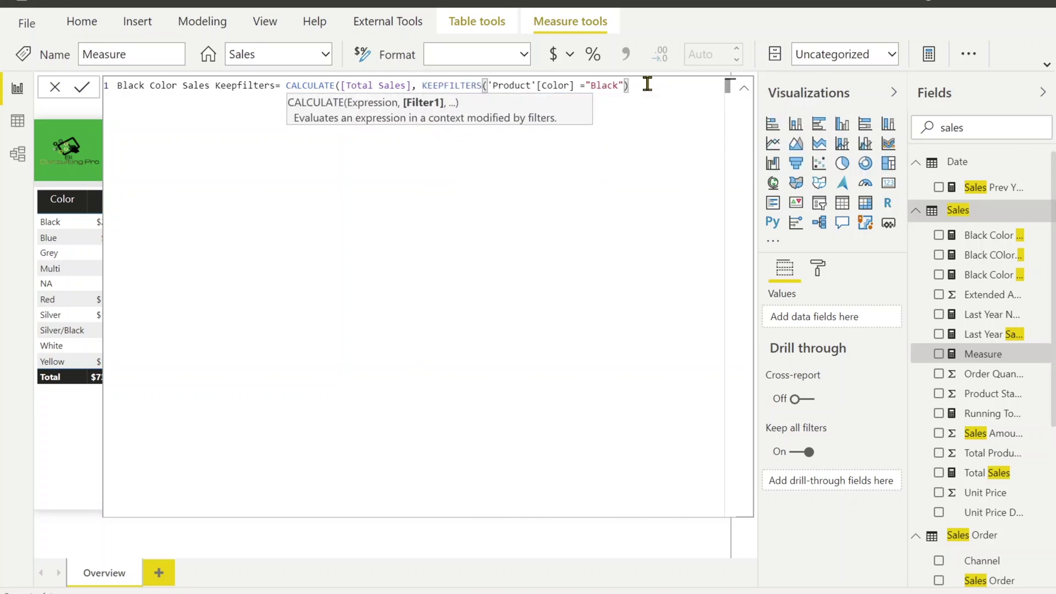
{"action": "left_click", "coordinate": [82, 87]}
{"action": "left_click", "coordinate": [55, 87]}
{"action": "left_click_drag", "start_coordinate": [990, 295], "coordinate": [550, 300]}
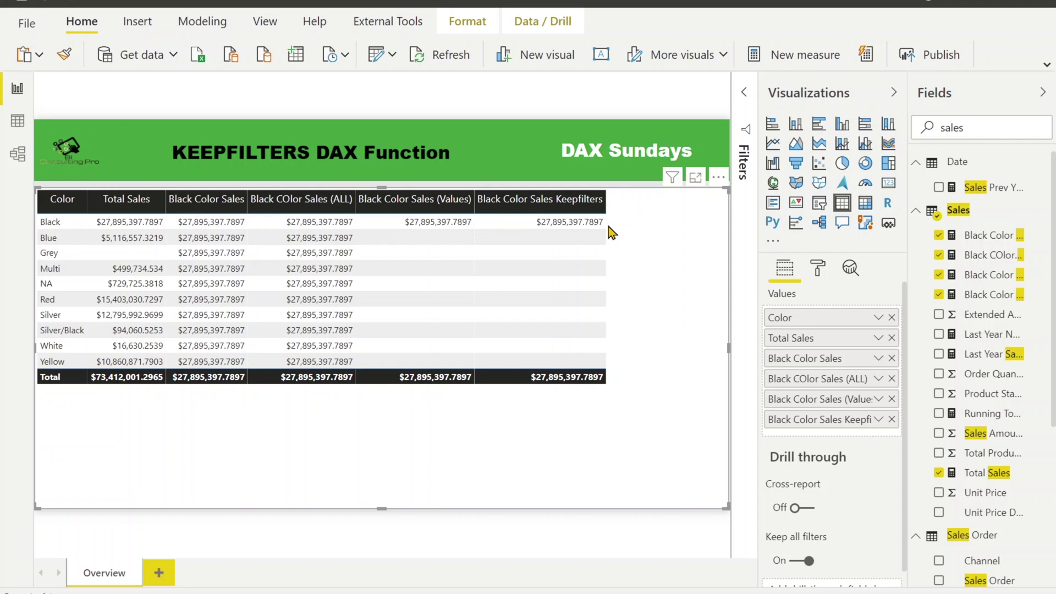
Review the FILTER and ALL arguments in the Black COlor Sales (ALL) measure's formula
{"action": "left_click", "coordinate": [989, 254]}
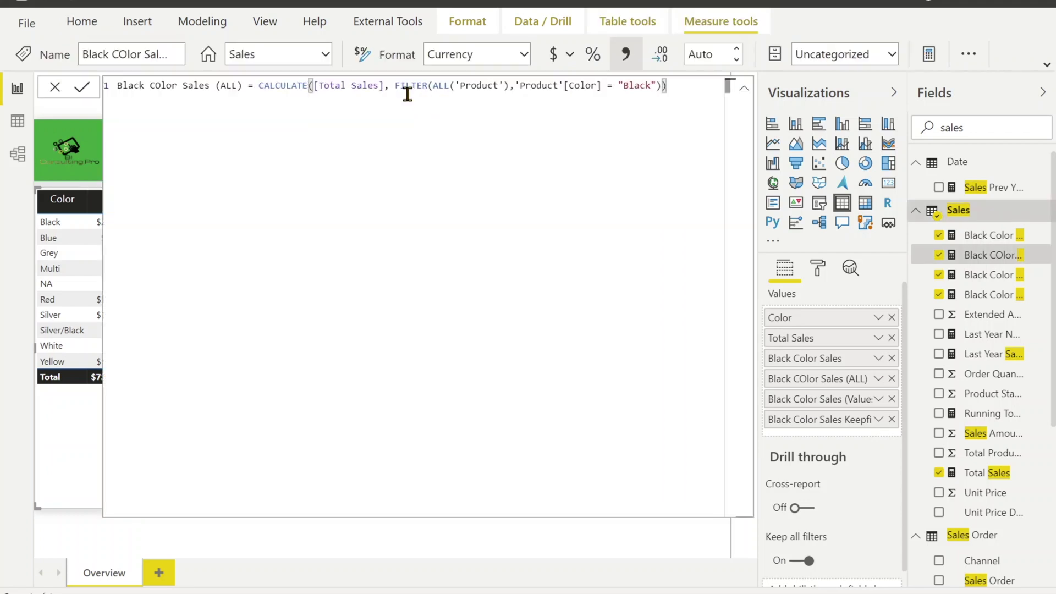
{"action": "left_click", "coordinate": [394, 86]}
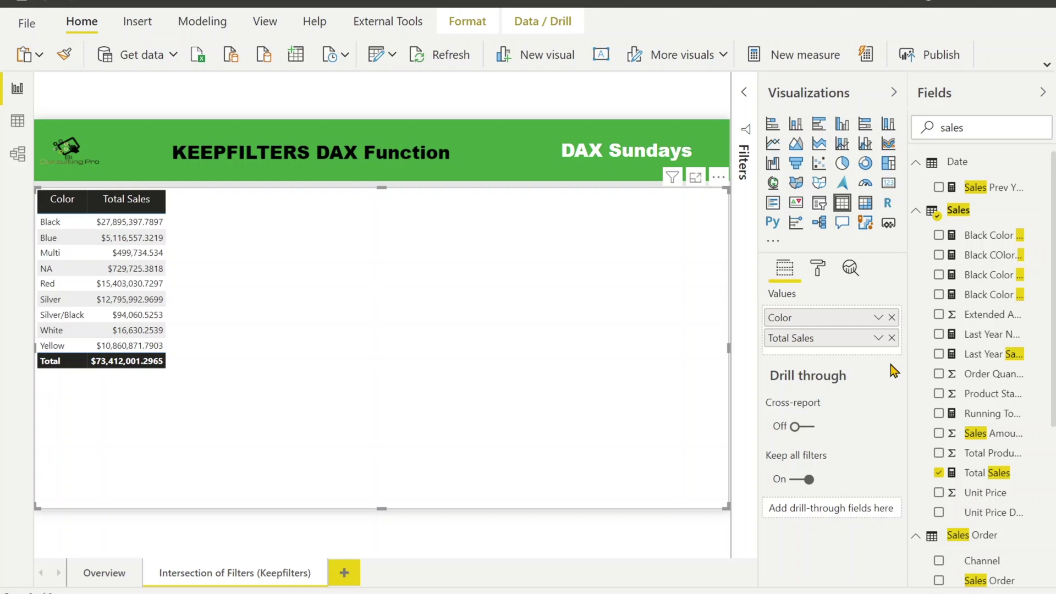
Create a Sales measure named Color Sales (Black or Blue) and begin its formula with CALCULATE on [Total Sales]
{"action": "left_click", "coordinate": [1047, 210]}
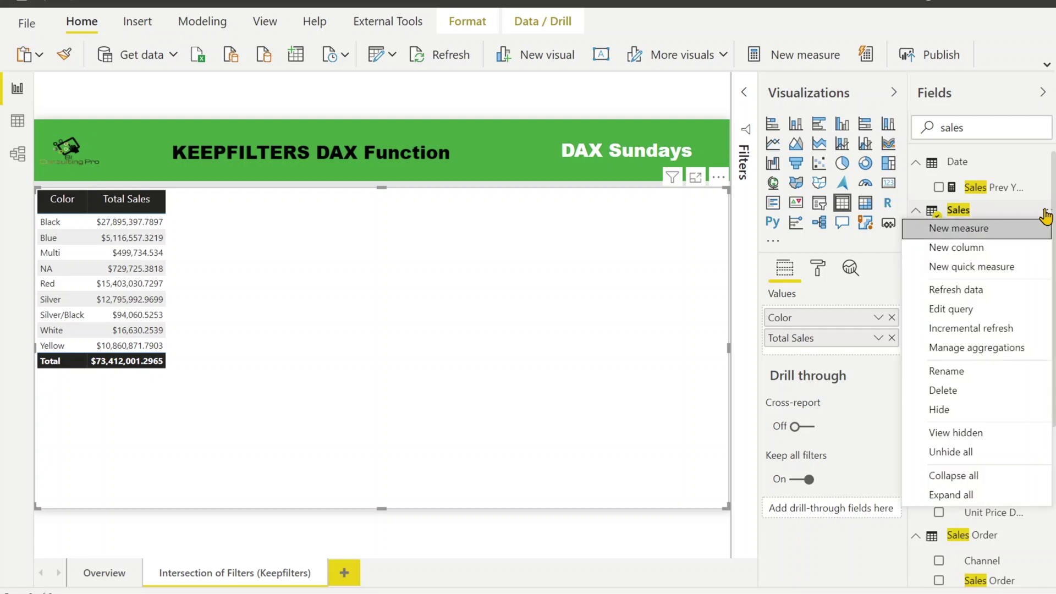
{"action": "left_click", "coordinate": [1013, 229]}
{"action": "key", "text": "BackSpace"}
{"action": "type", "text": "Color Sales (Black or Blue)"}
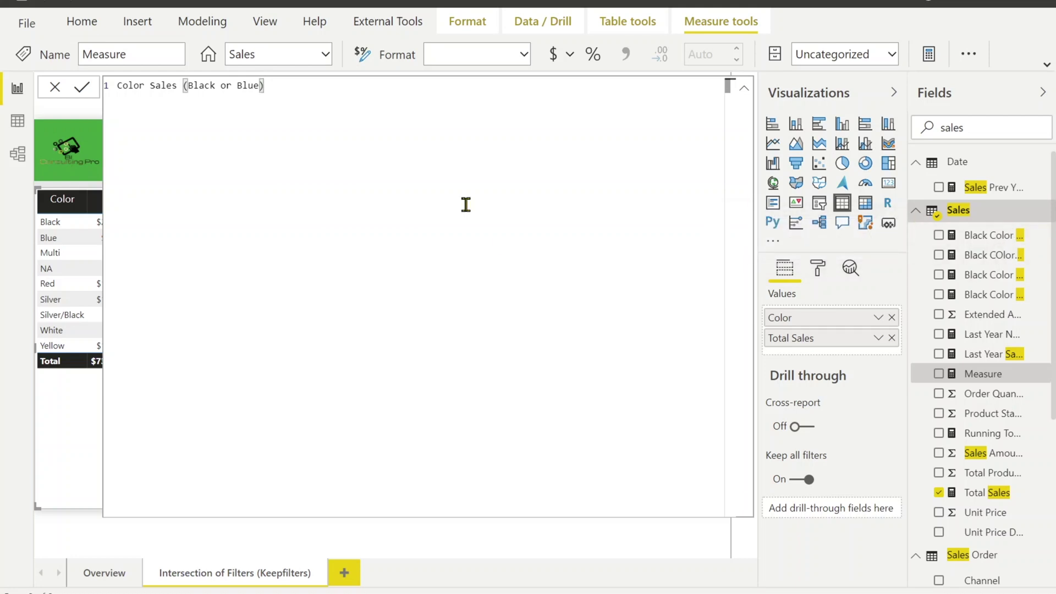
{"action": "type", "text": " = Calc"}
{"action": "left_click", "coordinate": [368, 103]}
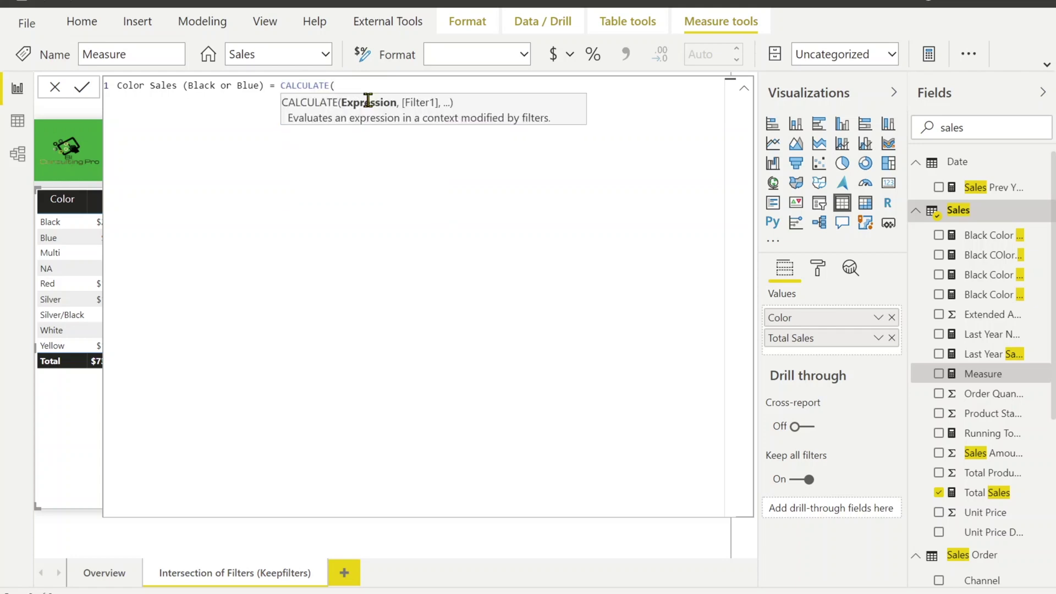
{"action": "type", "text": "total"}
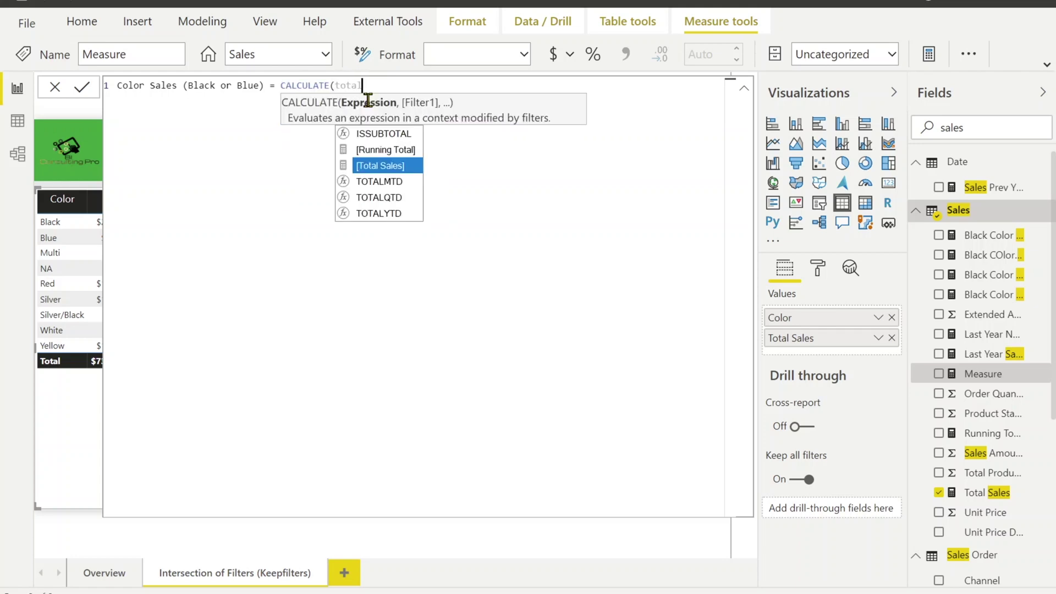
{"action": "left_click", "coordinate": [368, 166]}
{"action": "type", "text": ","}
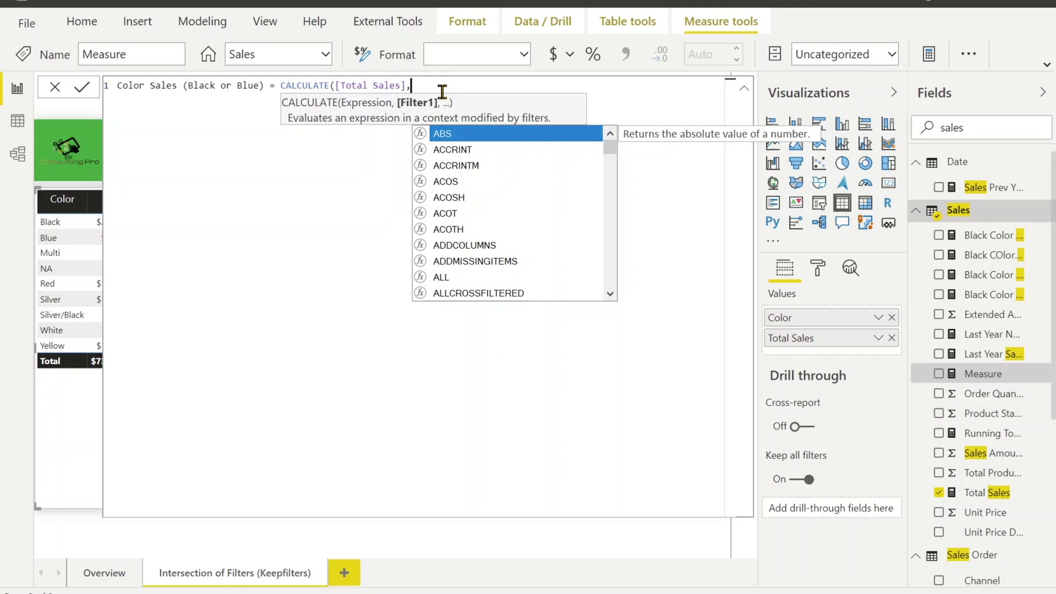
Complete the formula with the filter 'Product'[Color] = "Black"|| 'Product'[Color] = "Blue" and save the measure
{"action": "type", "text": "Produ"}
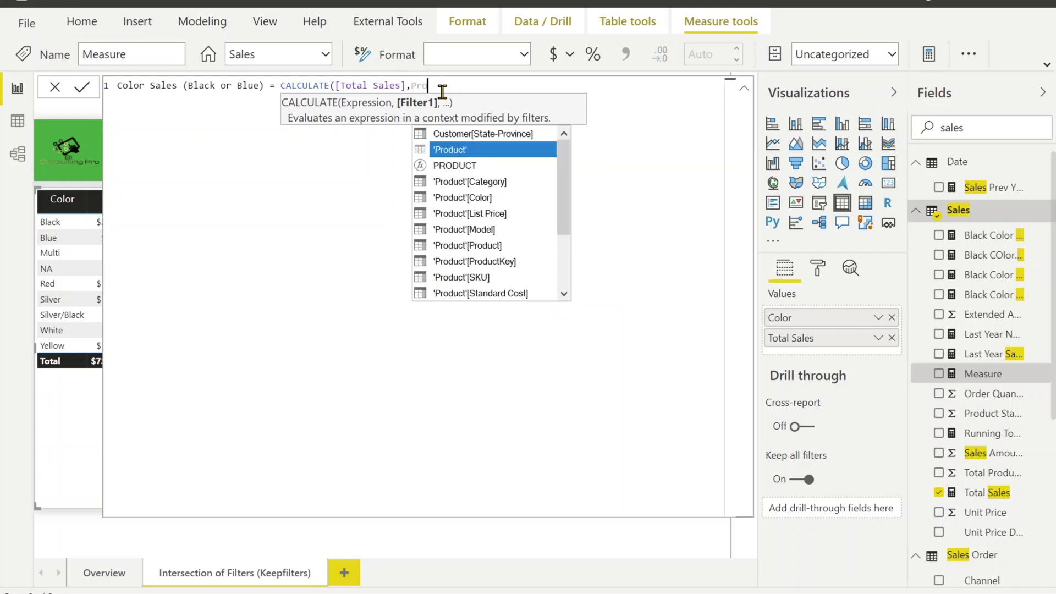
{"action": "left_click", "coordinate": [457, 181]}
{"action": "type", "text": "= BLACK"}
{"action": "key", "text": "BackSpace"}
{"action": "key", "text": "BackSpace"}
{"action": "key", "text": "BackSpace"}
{"action": "key", "text": "BackSpace"}
{"action": "key", "text": "BackSpace"}
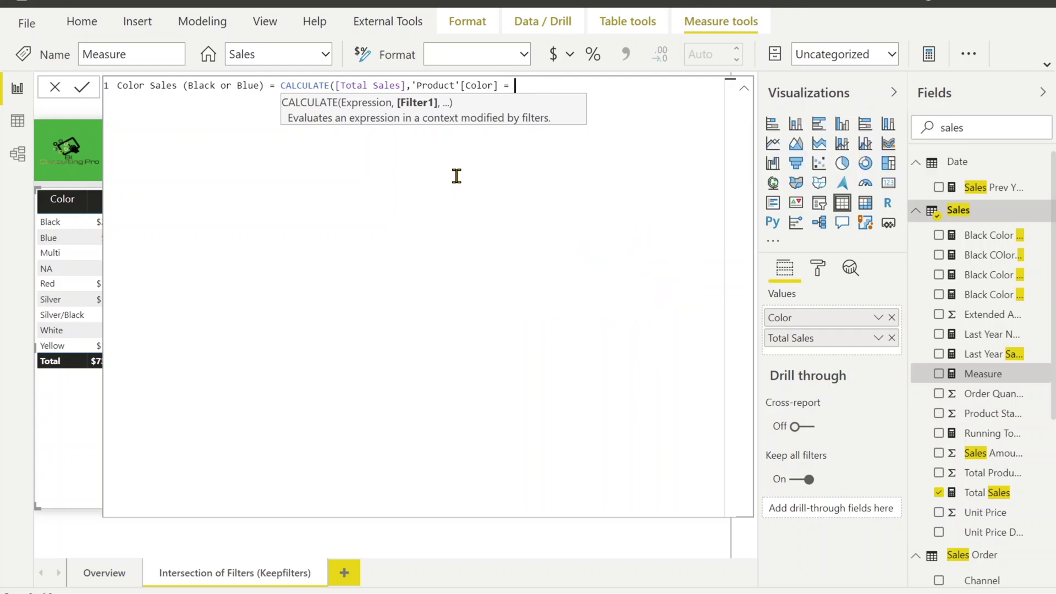
{"action": "type", "text": "\"Black\"|| 'Product'[Color] = \"Blue\""}
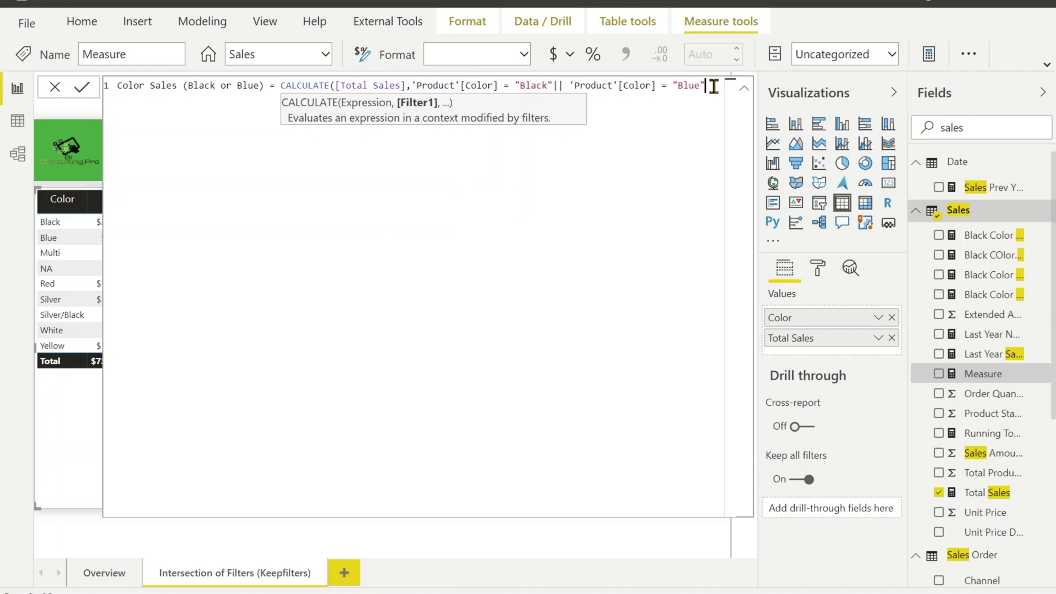
{"action": "type", "text": ")"}
{"action": "key", "text": "Return"}
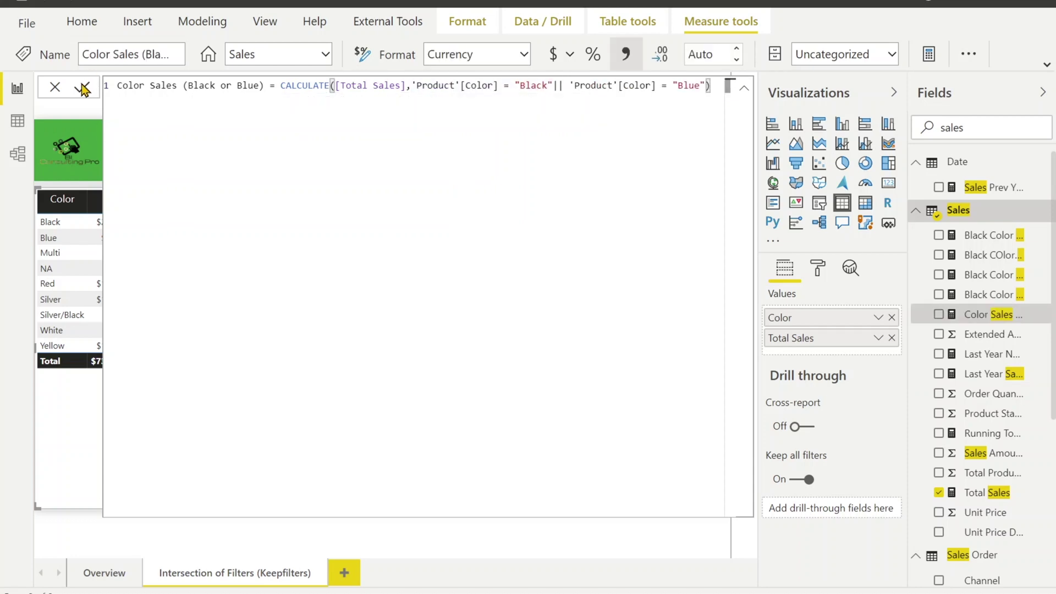
{"action": "left_click", "coordinate": [55, 91]}
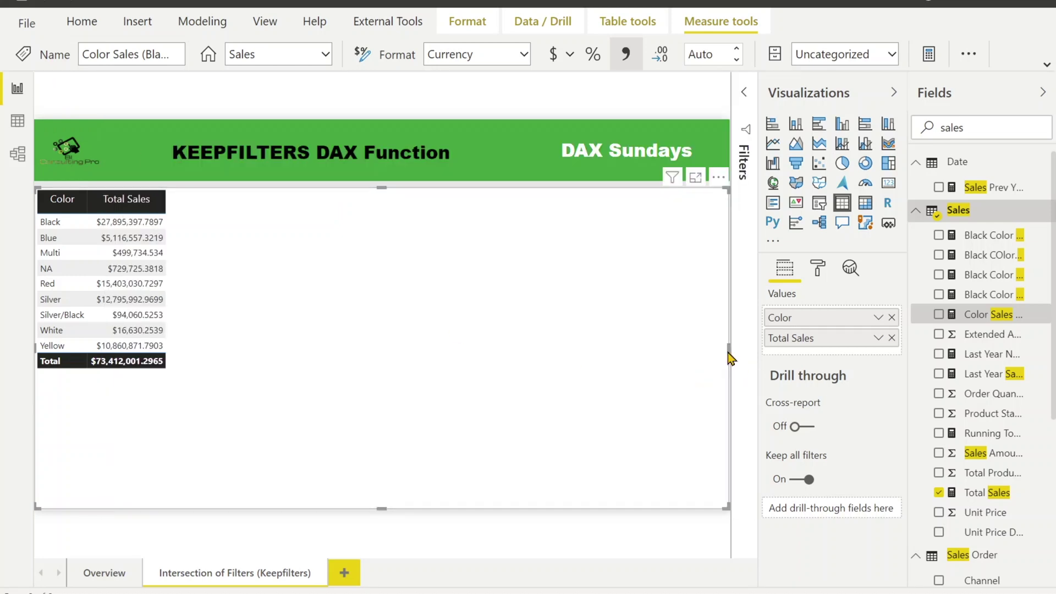
Narrow the color table visual and add a Color Sales (Black or Blue) card, shrunk into the page's upper-right area
{"action": "left_click_drag", "start_coordinate": [728, 353], "coordinate": [226, 341]}
{"action": "left_click", "coordinate": [582, 360]}
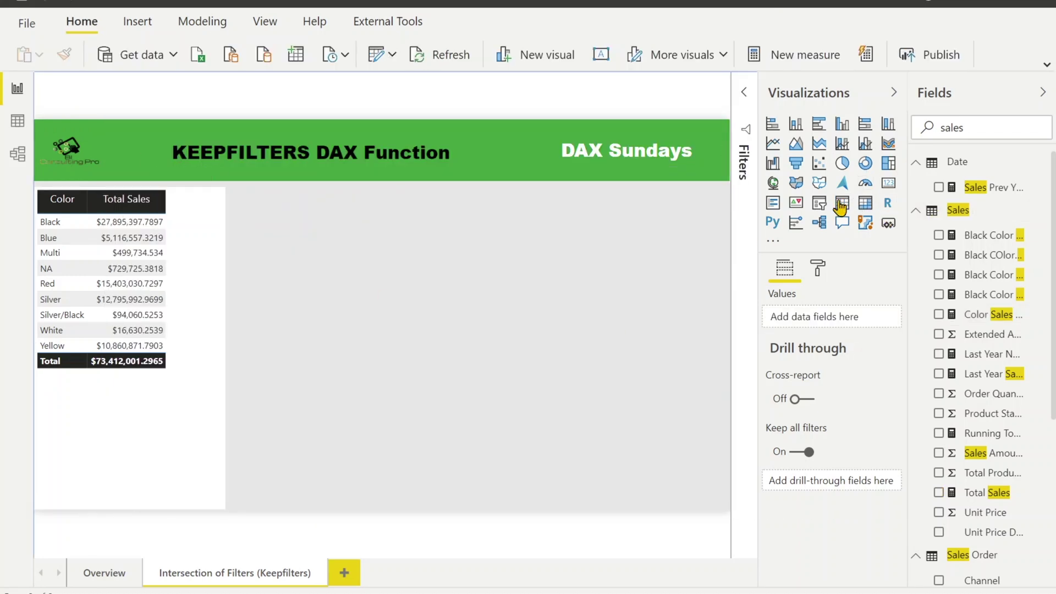
{"action": "left_click", "coordinate": [888, 183]}
{"action": "left_click_drag", "start_coordinate": [914, 320], "coordinate": [479, 286]}
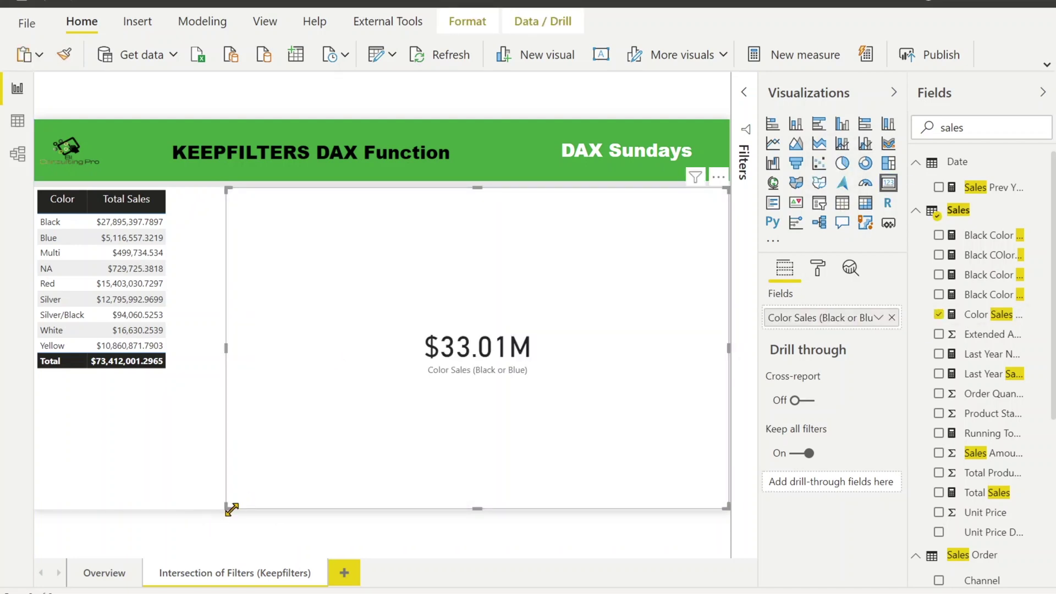
{"action": "left_click_drag", "start_coordinate": [297, 397], "coordinate": [344, 304]}
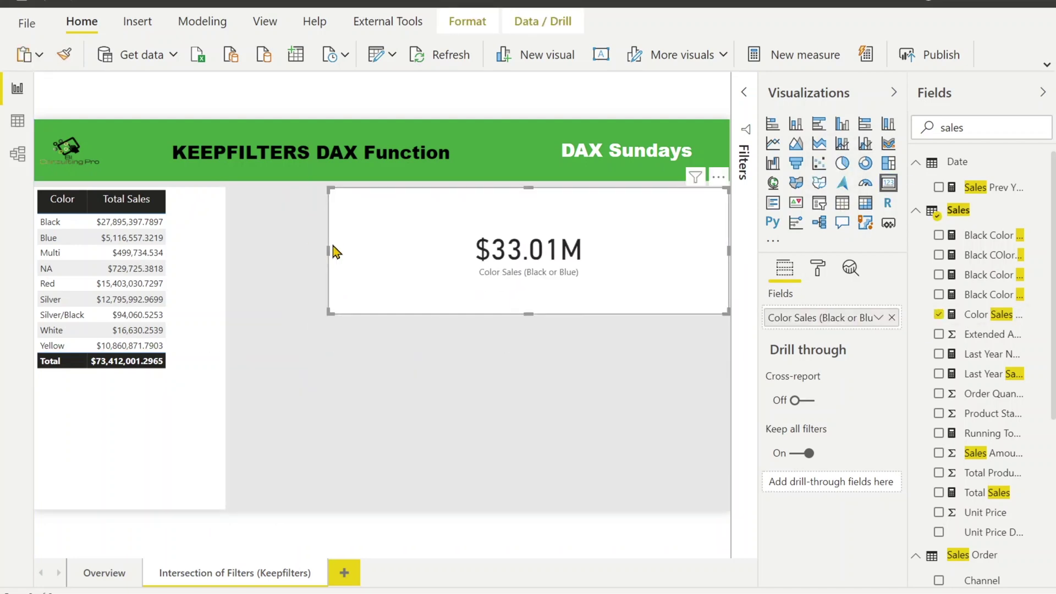
{"action": "left_click_drag", "start_coordinate": [329, 246], "coordinate": [546, 229]}
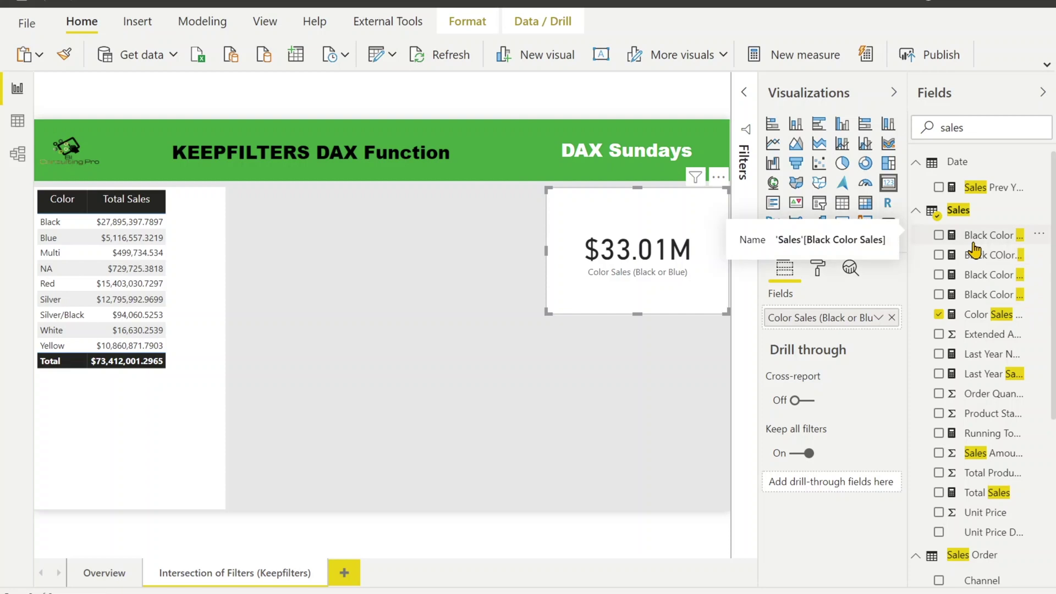
Add a card visual showing Black Color Sales in the empty area of the report page
{"action": "left_click", "coordinate": [610, 403]}
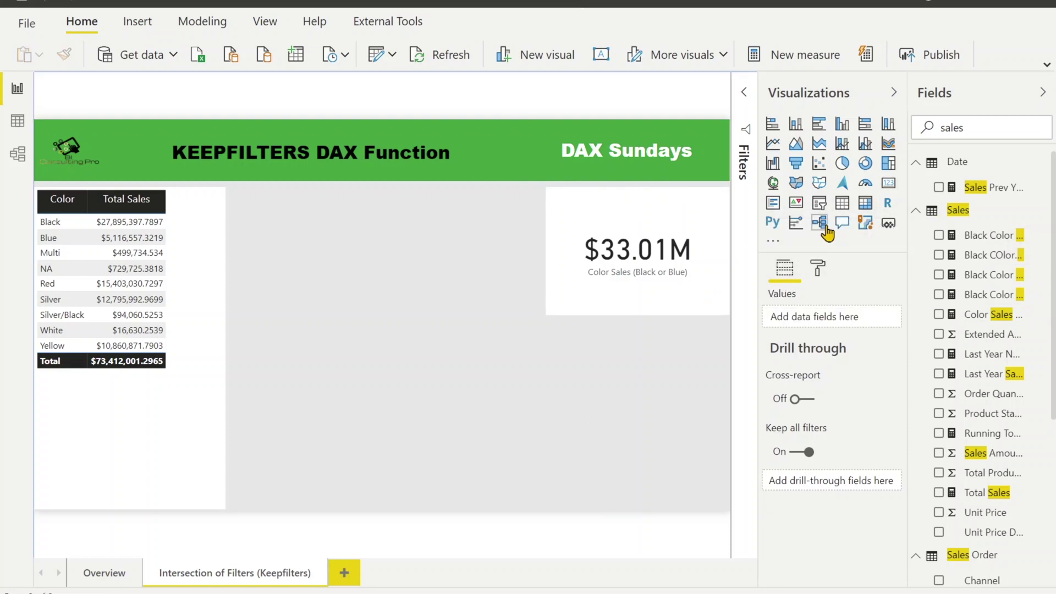
{"action": "left_click", "coordinate": [842, 203]}
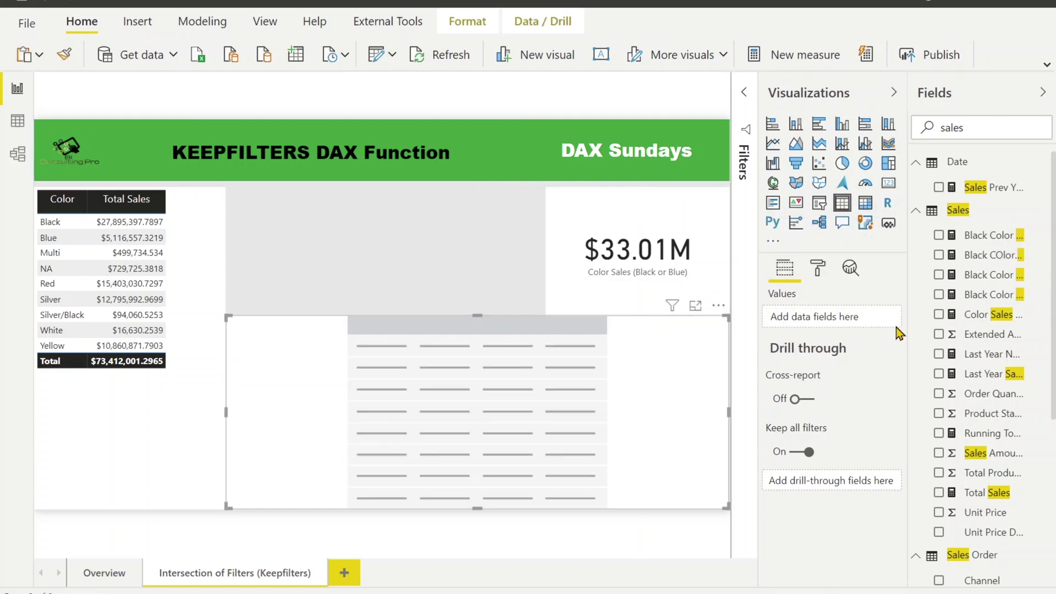
{"action": "left_click_drag", "start_coordinate": [981, 237], "coordinate": [490, 424]}
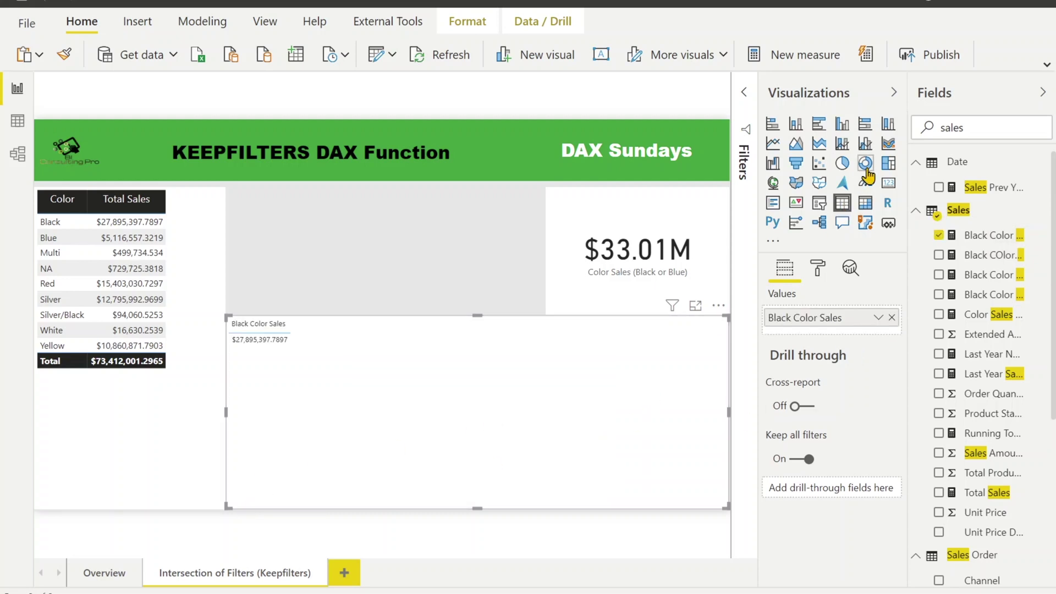
{"action": "left_click", "coordinate": [886, 184]}
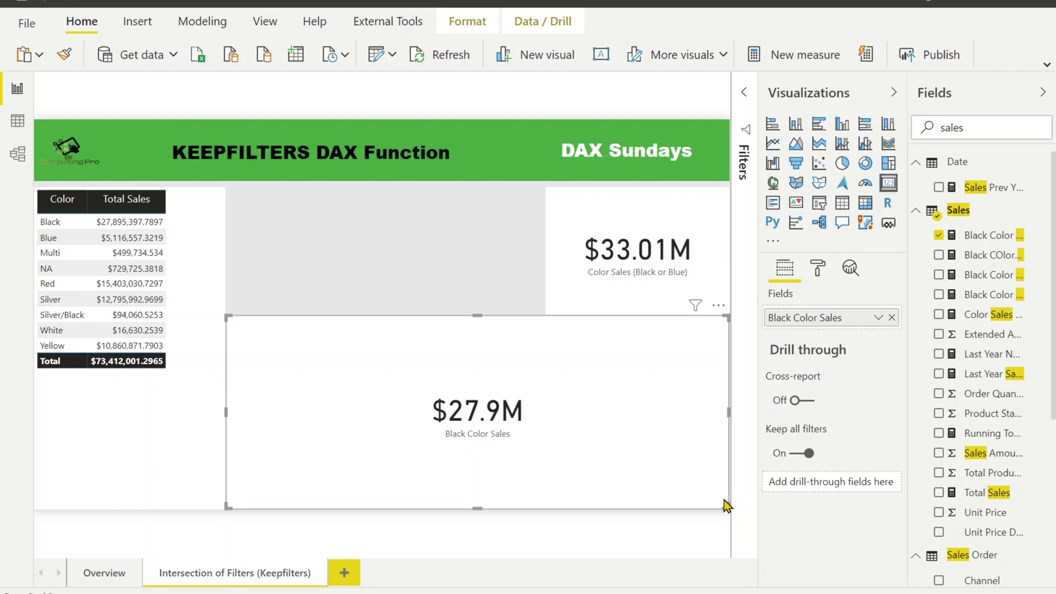
Shrink the Black Color Sales card and place it between the table and the Color Sales (Black or Blue) card
{"action": "left_click_drag", "start_coordinate": [729, 507], "coordinate": [533, 346]}
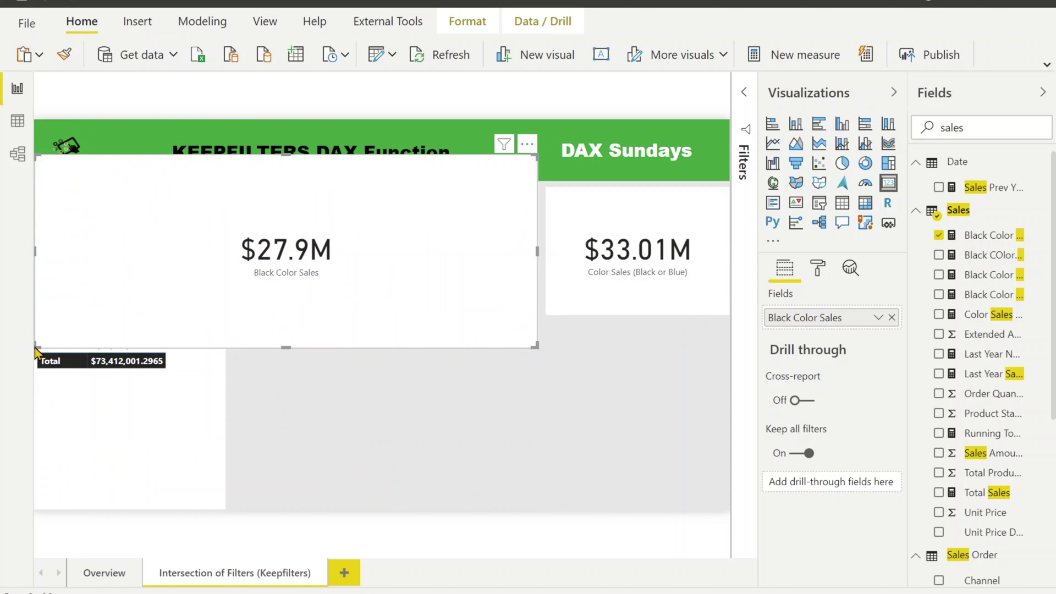
{"action": "left_click_drag", "start_coordinate": [37, 348], "coordinate": [350, 313]}
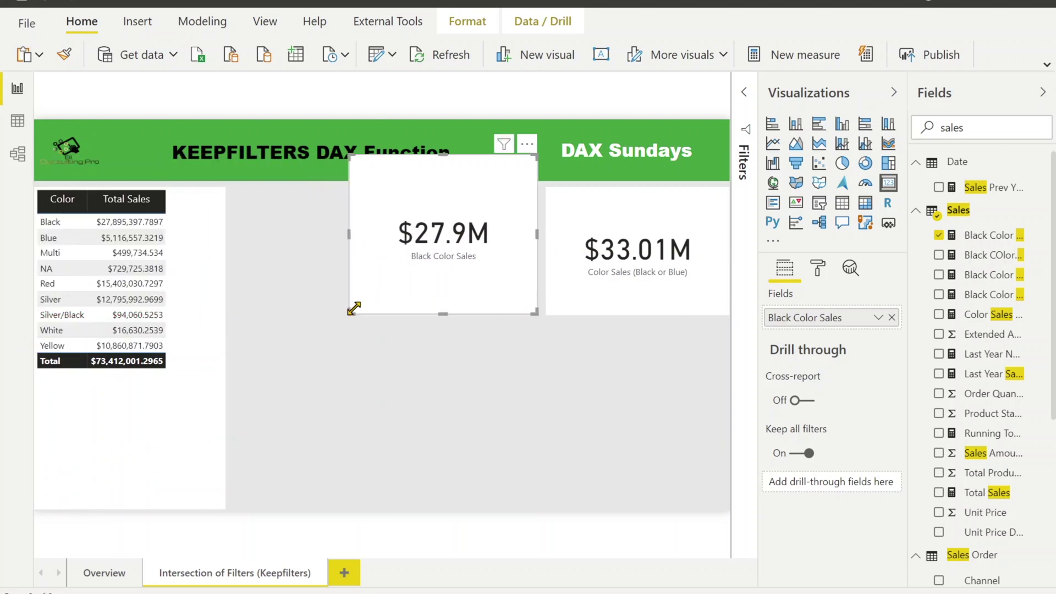
{"action": "left_click_drag", "start_coordinate": [443, 156], "coordinate": [415, 215]}
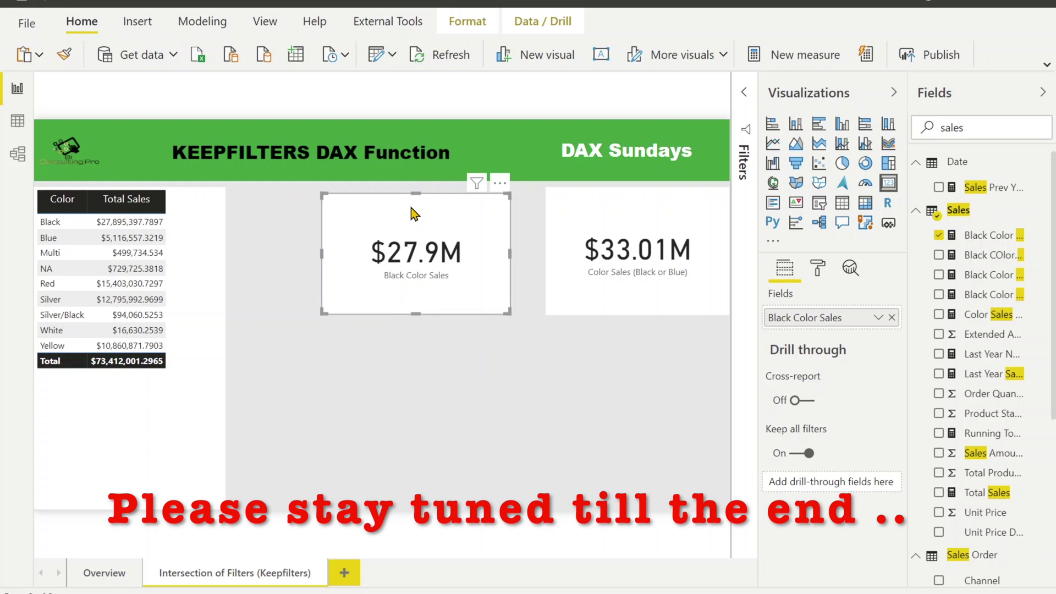
{"action": "left_click", "coordinate": [620, 451]}
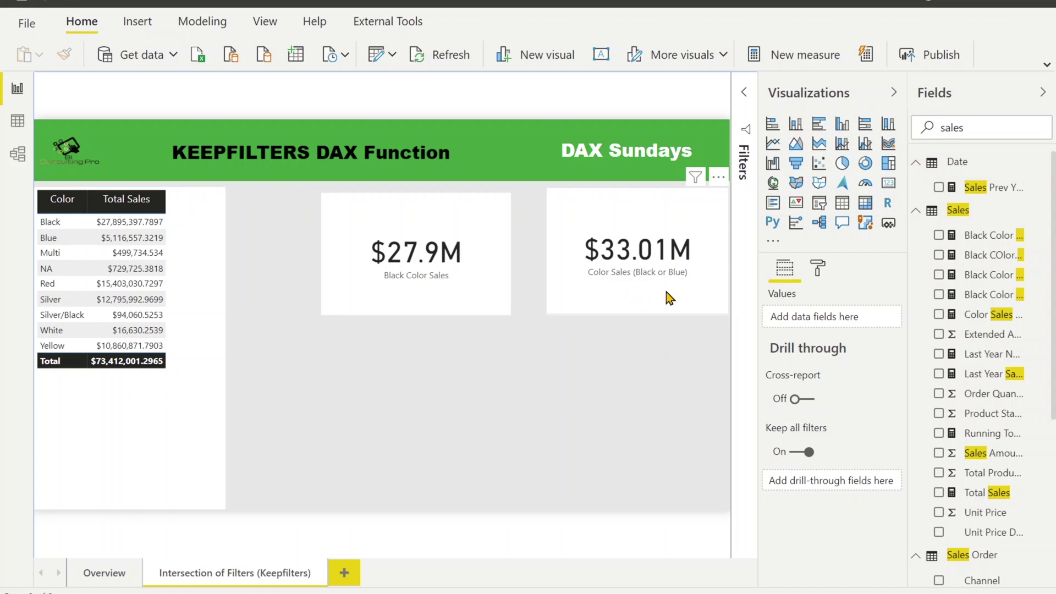
Copy the Color Sales (Black or Blue) formula into a new measure in the Sales table
{"action": "left_click", "coordinate": [988, 314]}
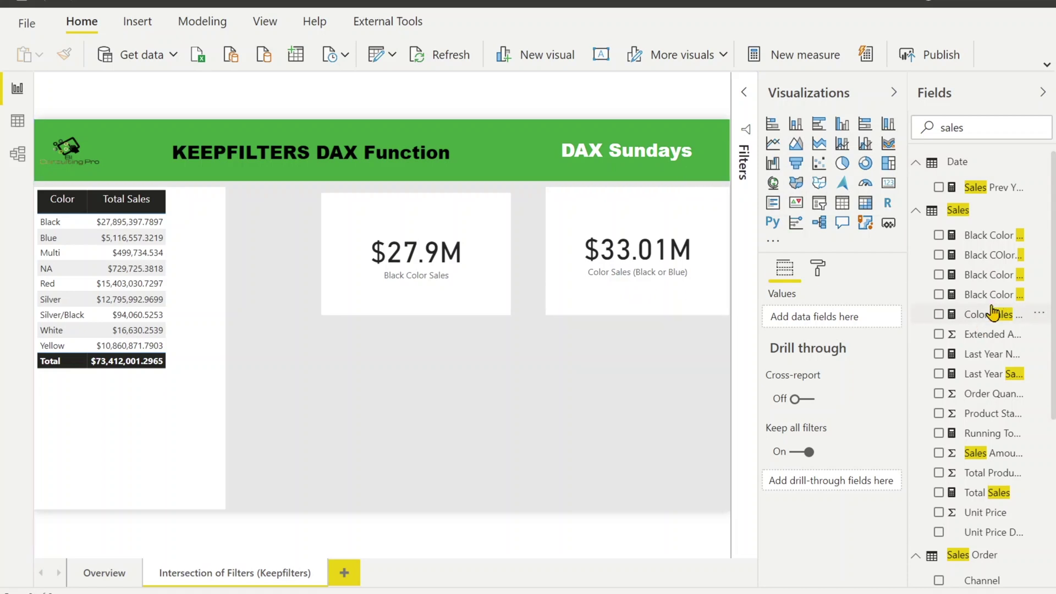
{"action": "key", "text": "ctrl+a"}
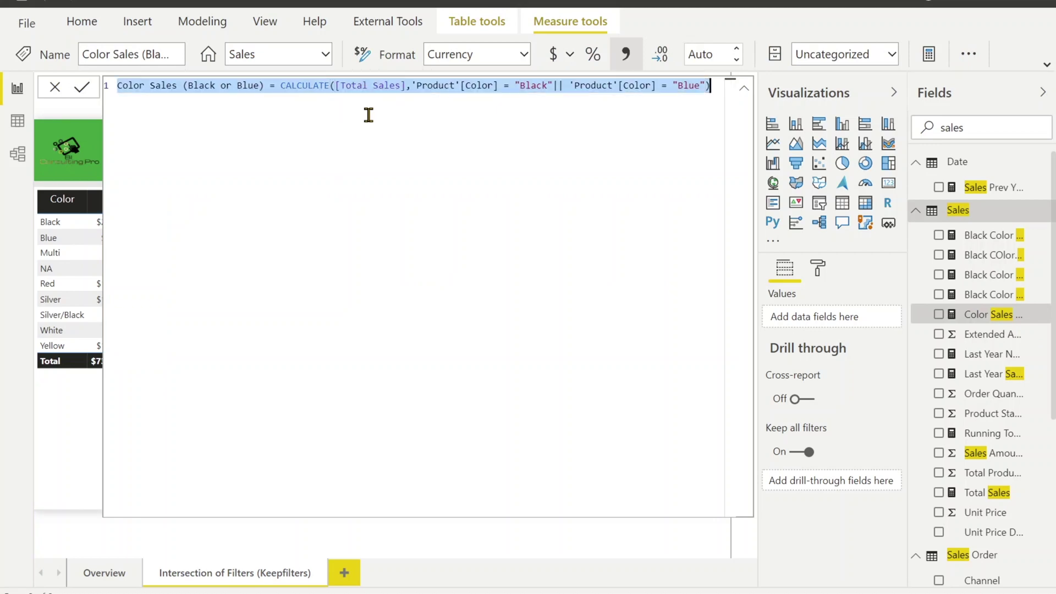
{"action": "right_click", "coordinate": [1044, 212]}
{"action": "left_click", "coordinate": [994, 233]}
{"action": "key", "text": "ctrl+v"}
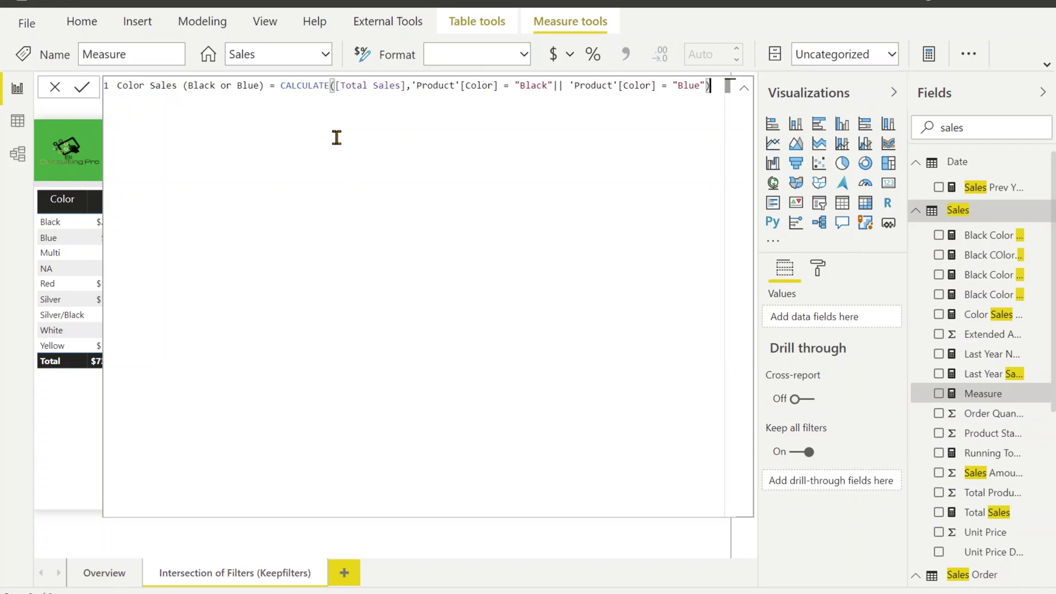
Rename the copied measure Color Sales (Black or RED), change its second color condition to "Red", and save it
{"action": "double_click", "coordinate": [241, 86]}
{"action": "type", "text": "RED"}
{"action": "double_click", "coordinate": [682, 86]}
{"action": "type", "text": "Red"}
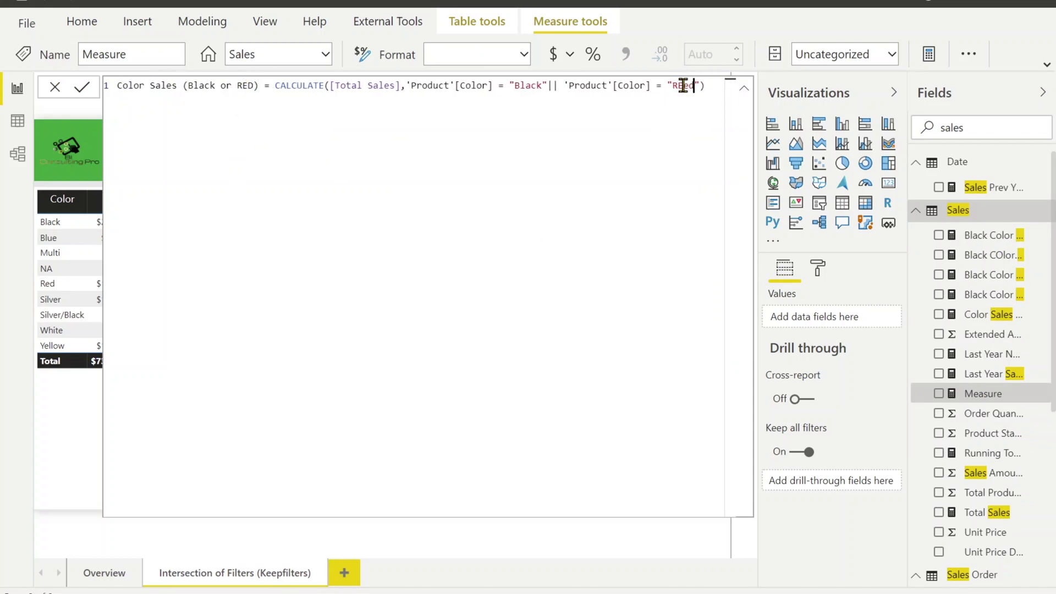
{"action": "key", "text": "Return"}
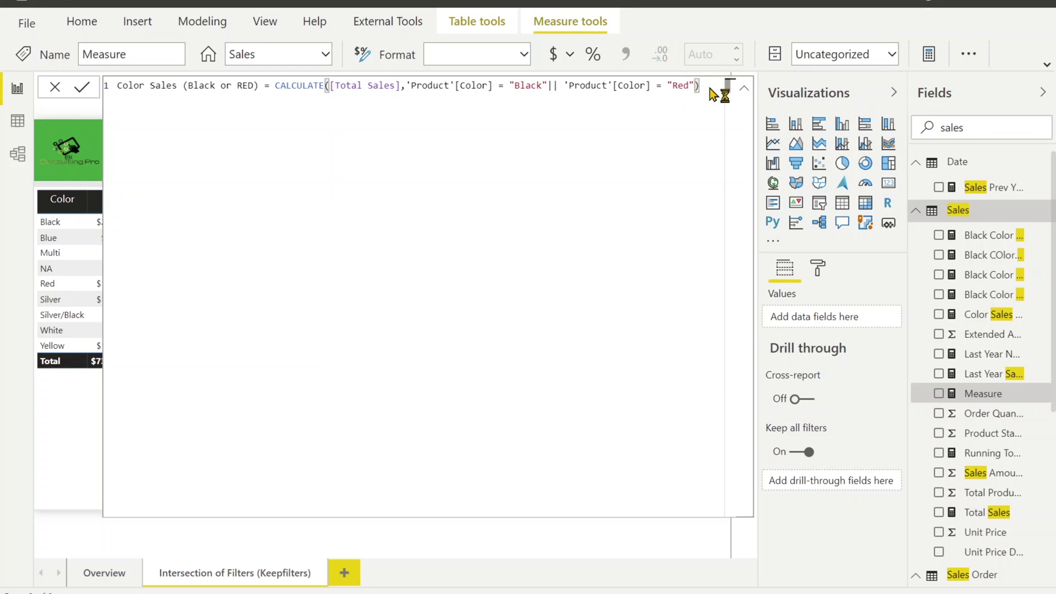
{"action": "left_click", "coordinate": [54, 86]}
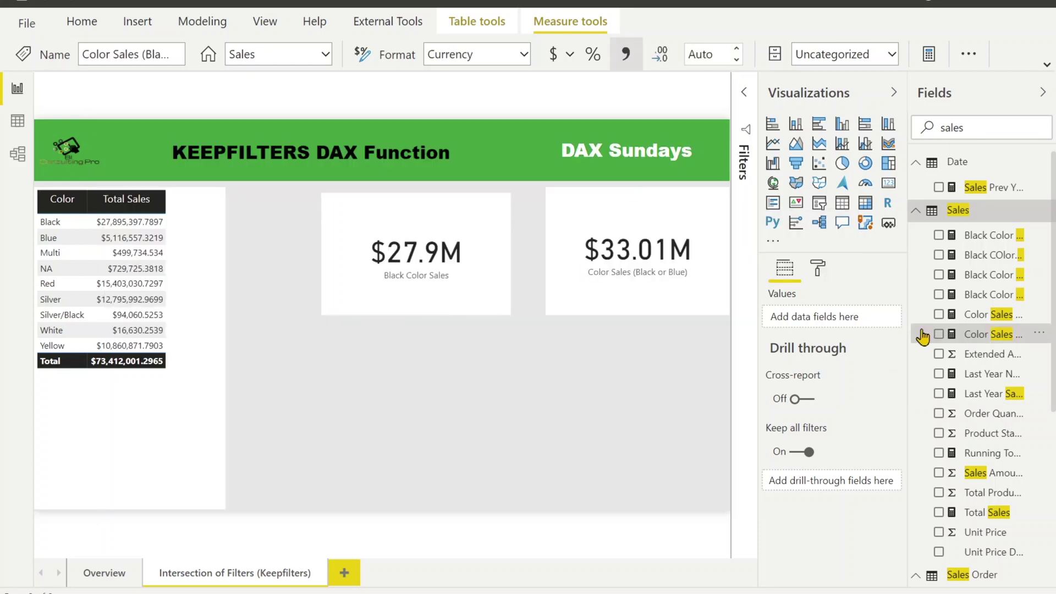
Add a card visual for Color Sales (Black or RED) and shrink it into the page's lower-right area
{"action": "left_click", "coordinate": [888, 182]}
{"action": "left_click_drag", "start_coordinate": [1001, 334], "coordinate": [413, 429]}
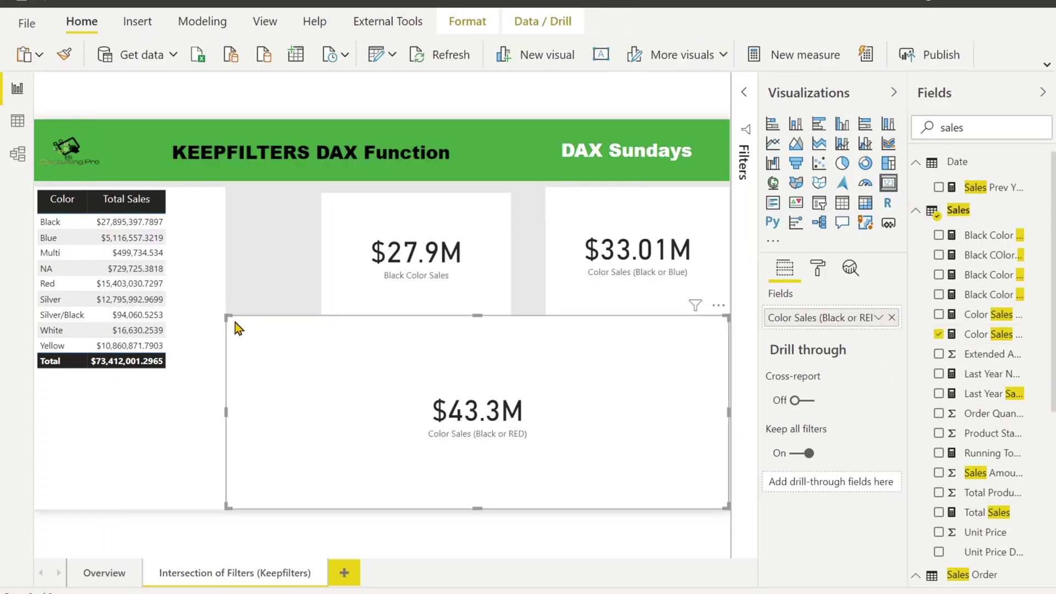
{"action": "left_click_drag", "start_coordinate": [227, 317], "coordinate": [564, 332]}
Resize the three sales cards and line them up in one row beneath the report banner
{"action": "left_click_drag", "start_coordinate": [437, 251], "coordinate": [361, 242]}
{"action": "left_click_drag", "start_coordinate": [434, 302], "coordinate": [399, 267]}
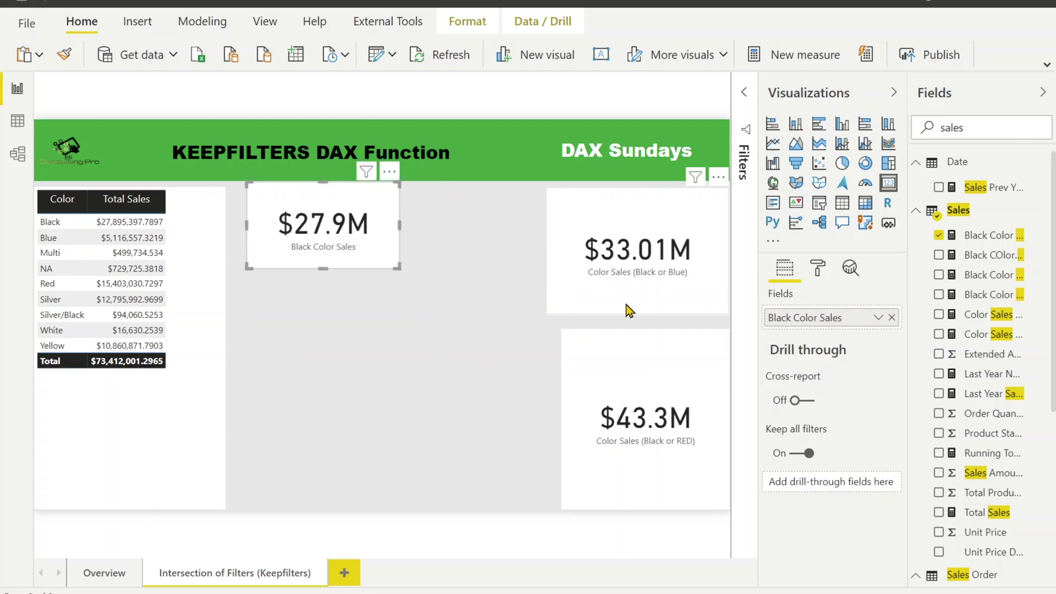
{"action": "left_click_drag", "start_coordinate": [621, 297], "coordinate": [492, 303]}
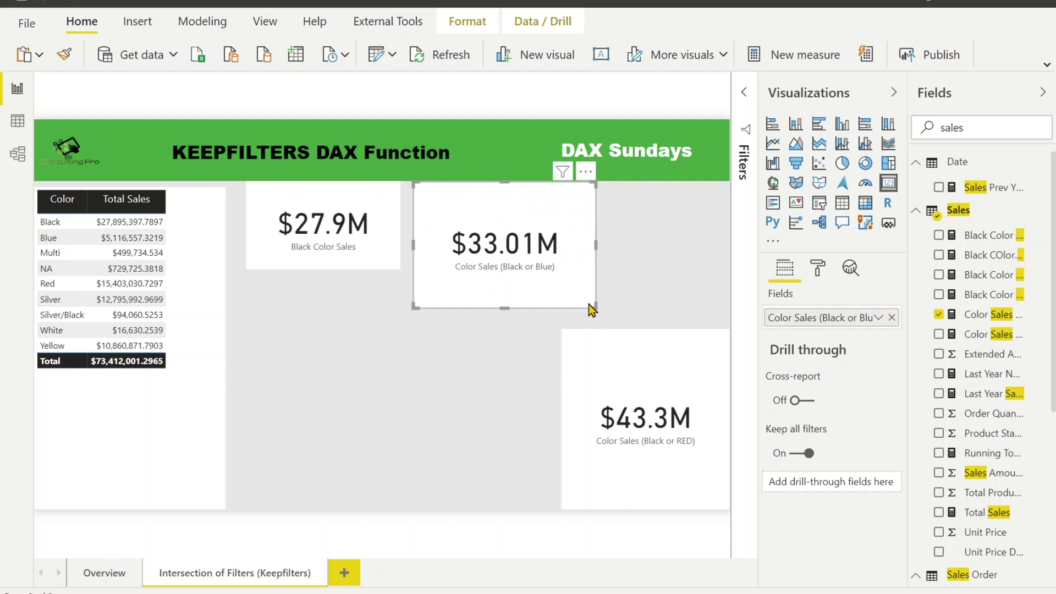
{"action": "left_click_drag", "start_coordinate": [592, 305], "coordinate": [548, 265]}
{"action": "left_click_drag", "start_coordinate": [684, 401], "coordinate": [684, 252]}
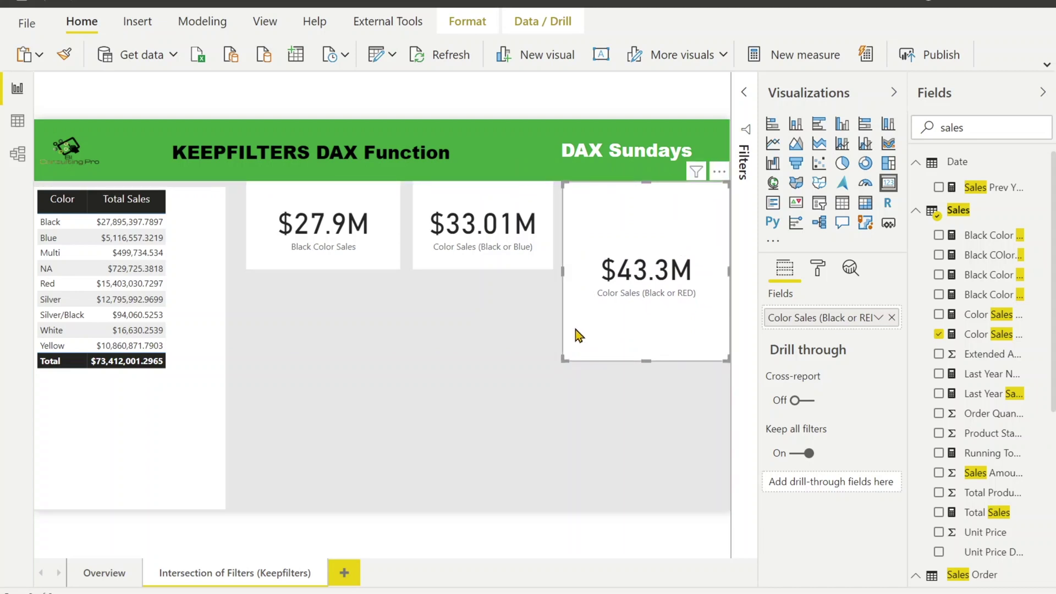
{"action": "left_click_drag", "start_coordinate": [564, 363], "coordinate": [573, 273]}
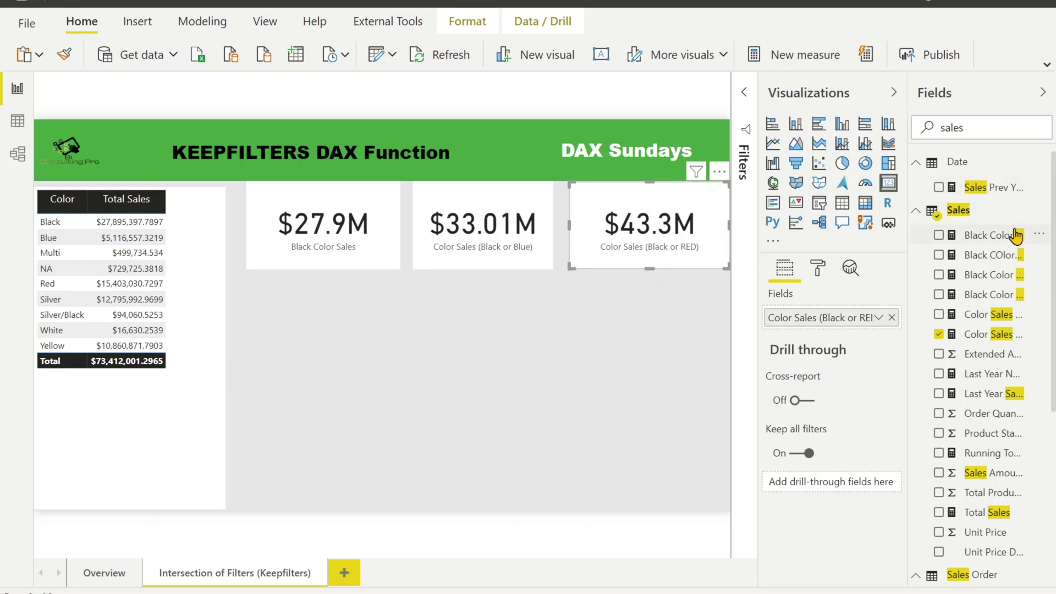
Copy the Color Sales (Black or Blue) formula into a new Sales-table measure and name it Color Sales (Black or Blue or RED)
{"action": "left_click", "coordinate": [1003, 316]}
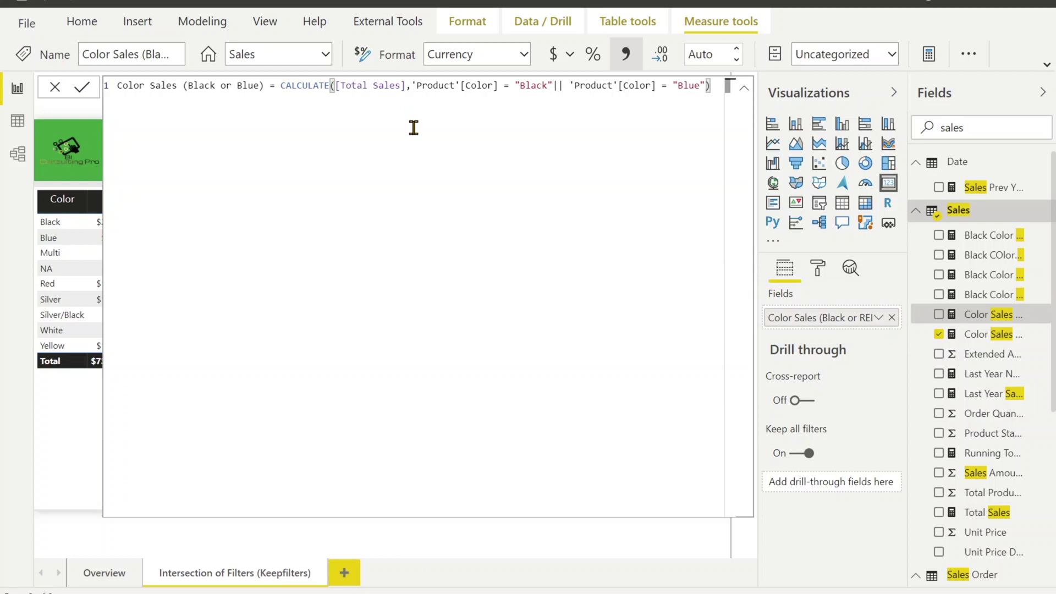
{"action": "key", "text": "ctrl+a"}
{"action": "left_click", "coordinate": [54, 87]}
{"action": "left_click", "coordinate": [1036, 209]}
{"action": "left_click", "coordinate": [998, 227]}
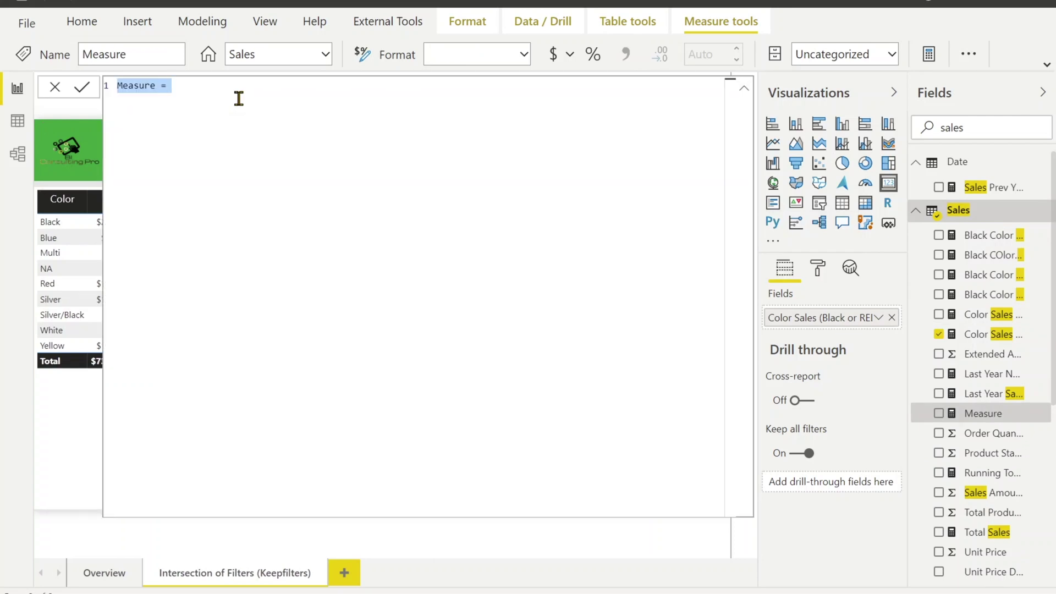
{"action": "key", "text": "ctrl+v"}
{"action": "left_click", "coordinate": [260, 85]}
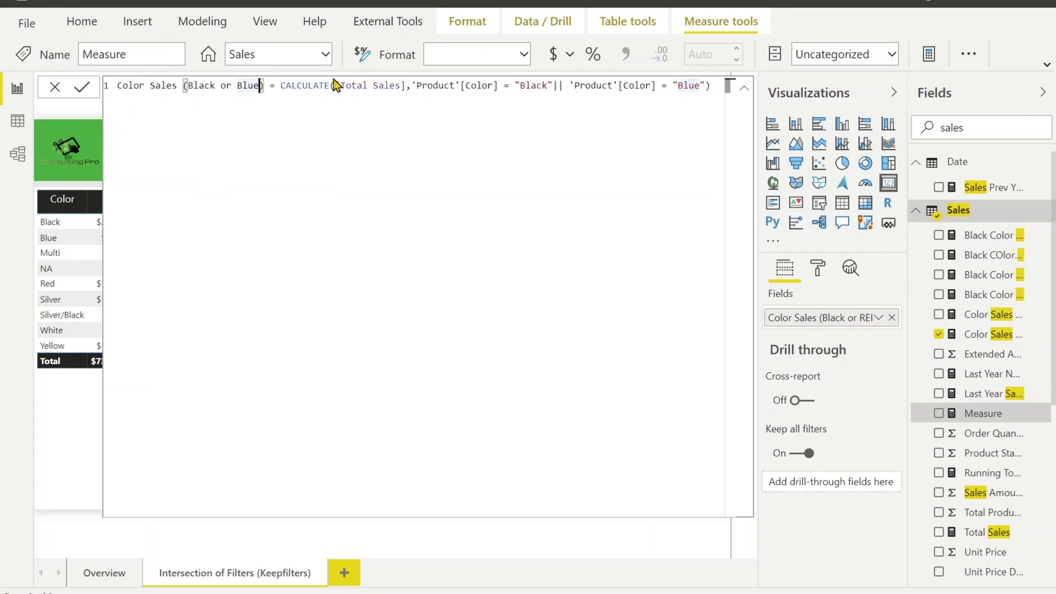
{"action": "type", "text": "or RED"}
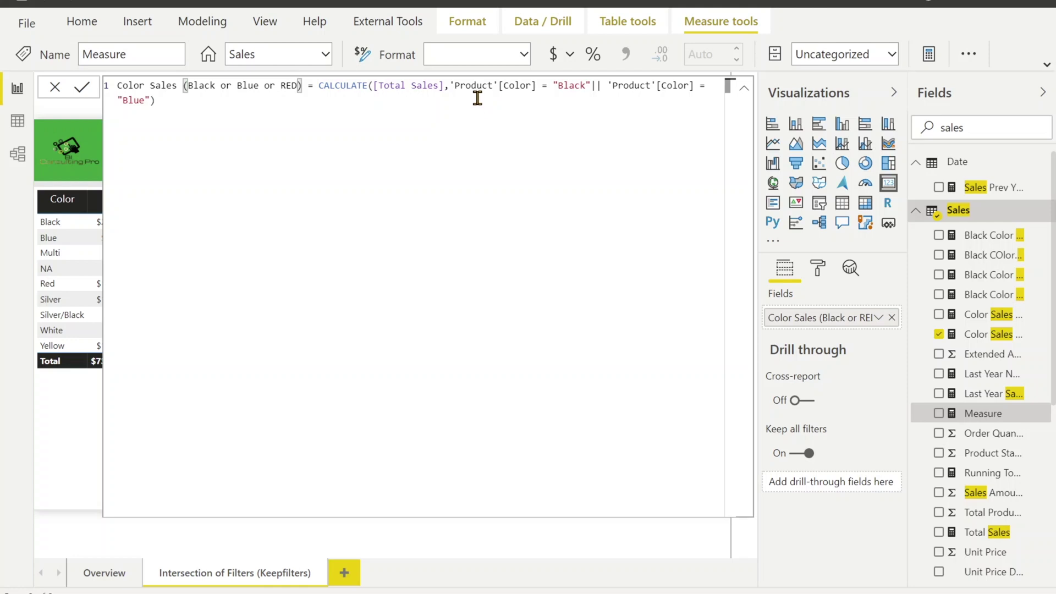
Wrap the formula in an outer CALCULATE filtered by 'Product'[Color] = "Black" || 'Product'[Color] = "RED", and save the measure
{"action": "left_click", "coordinate": [320, 85]}
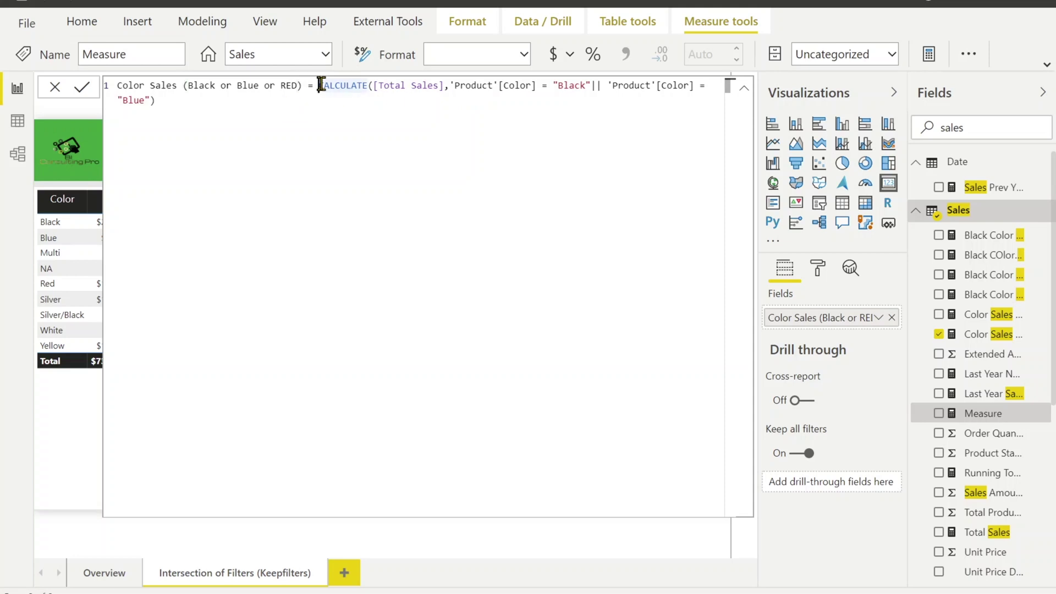
{"action": "key", "text": "shift+Return"}
{"action": "key", "text": "shift+Return"}
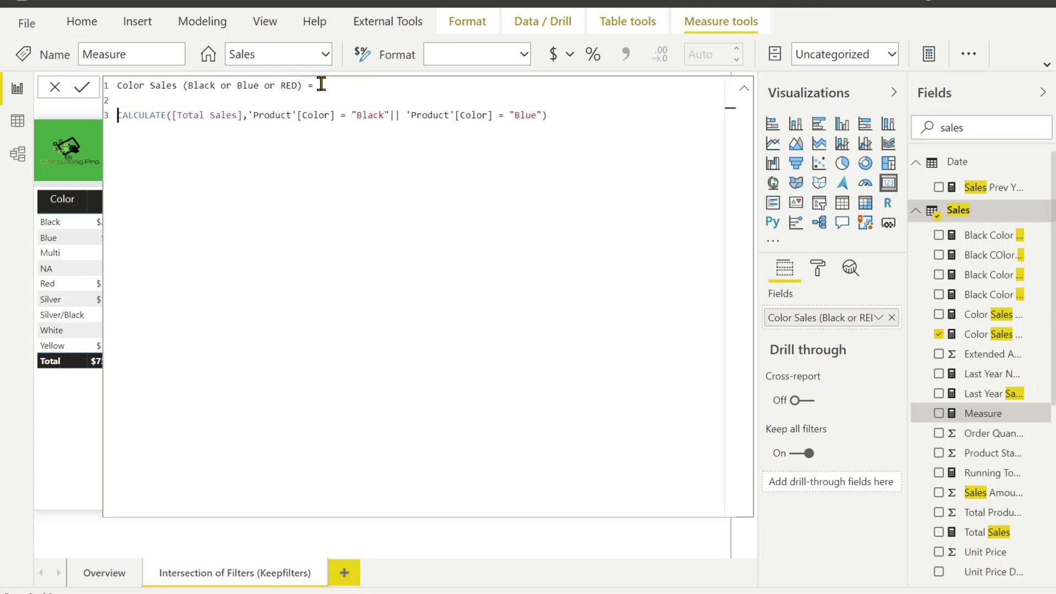
{"action": "type", "text": "cal"}
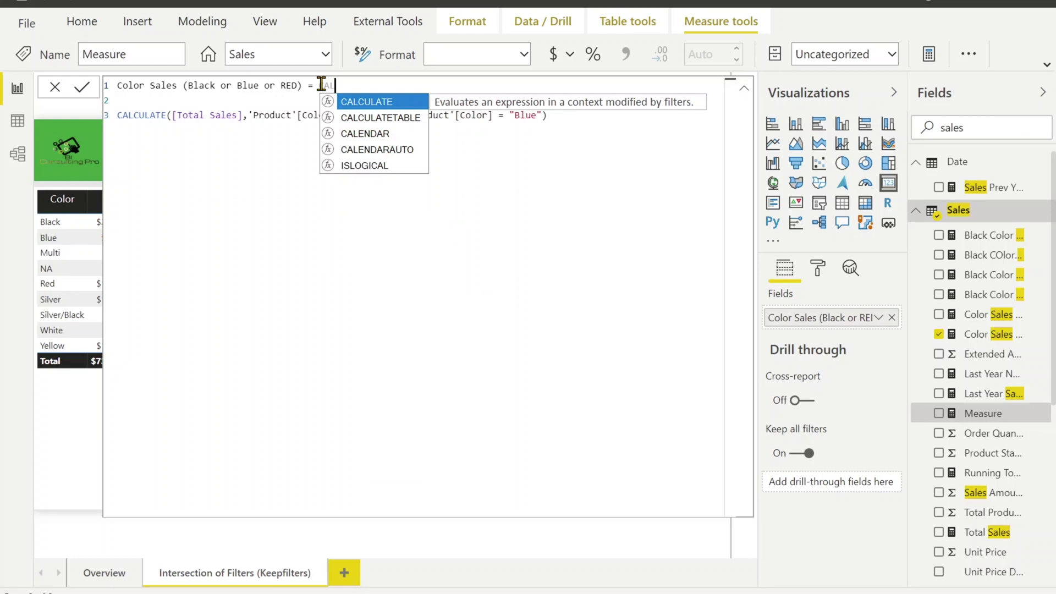
{"action": "key", "text": "Tab"}
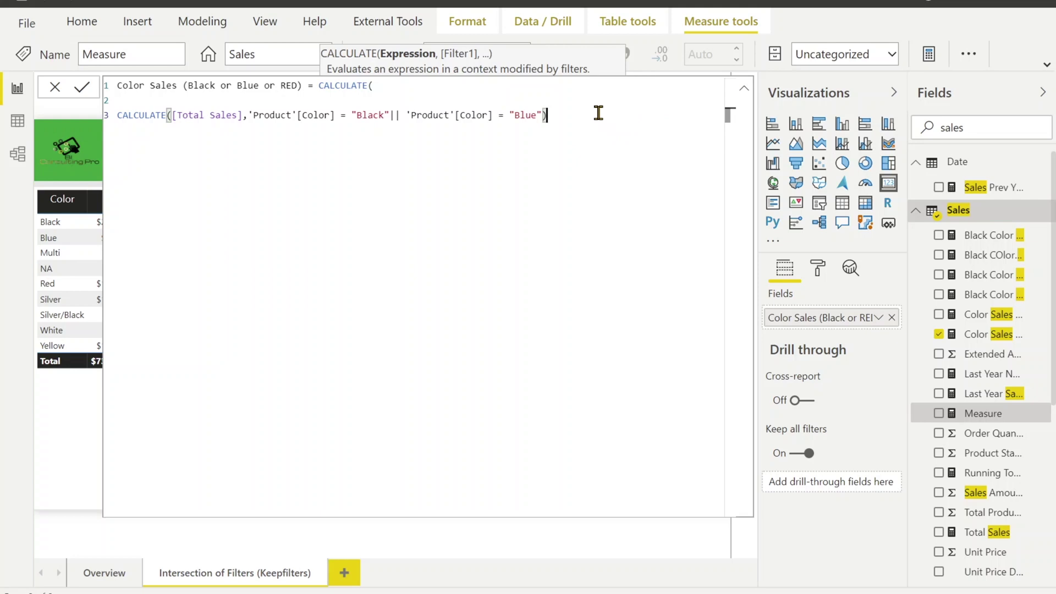
{"action": "key", "text": "Return"}
{"action": "key", "text": "ctrl+v"}
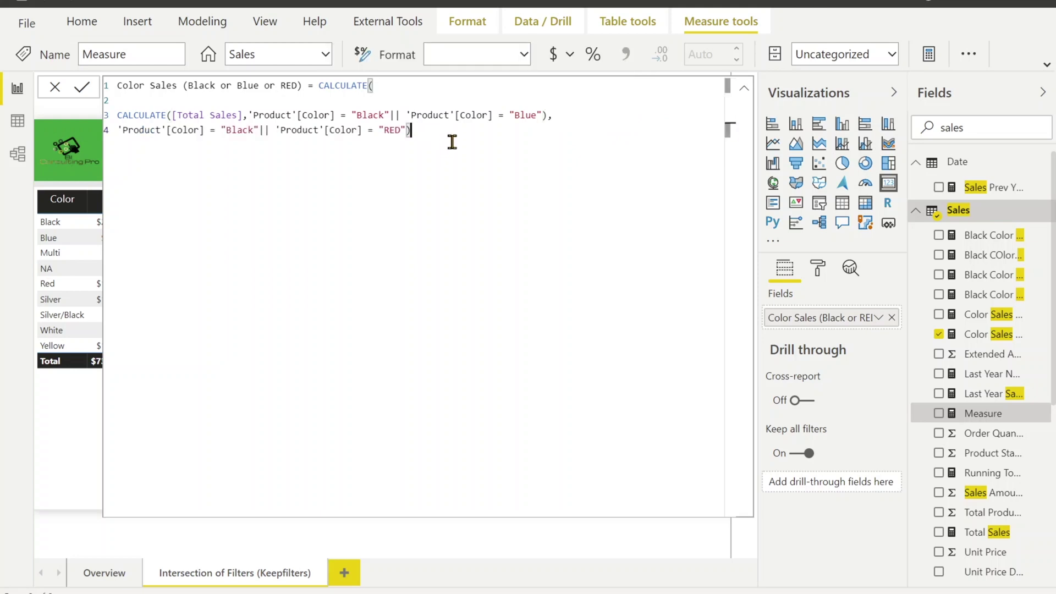
{"action": "key", "text": "Return"}
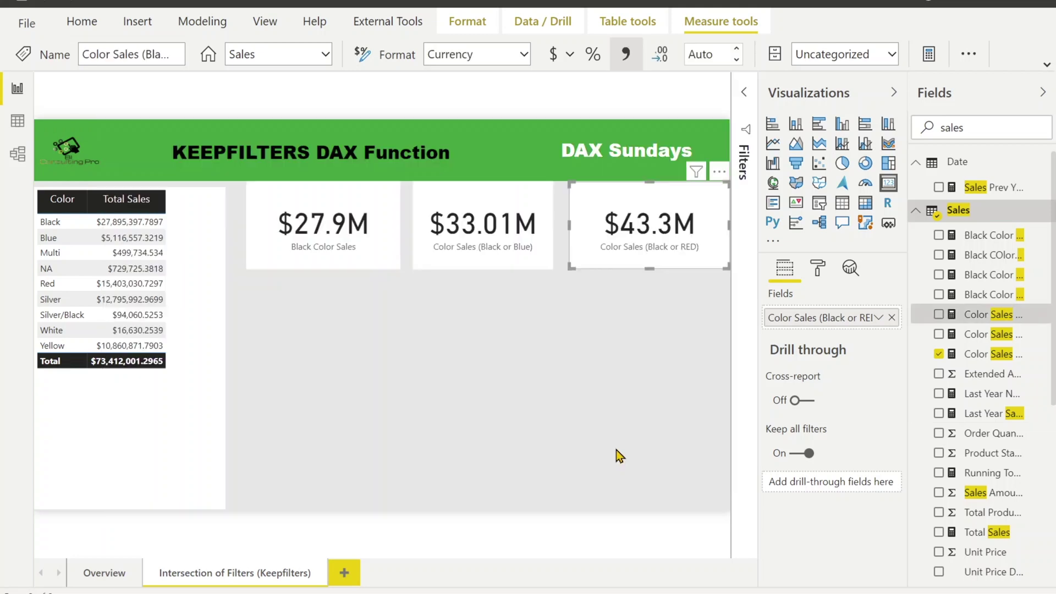
Add a card visual showing Color Sales (Black or Blue or RED) and widen the field list so full measure names are readable
{"action": "left_click", "coordinate": [618, 454]}
{"action": "left_click", "coordinate": [819, 202]}
{"action": "left_click", "coordinate": [888, 182]}
{"action": "left_click_drag", "start_coordinate": [972, 355], "coordinate": [308, 395]}
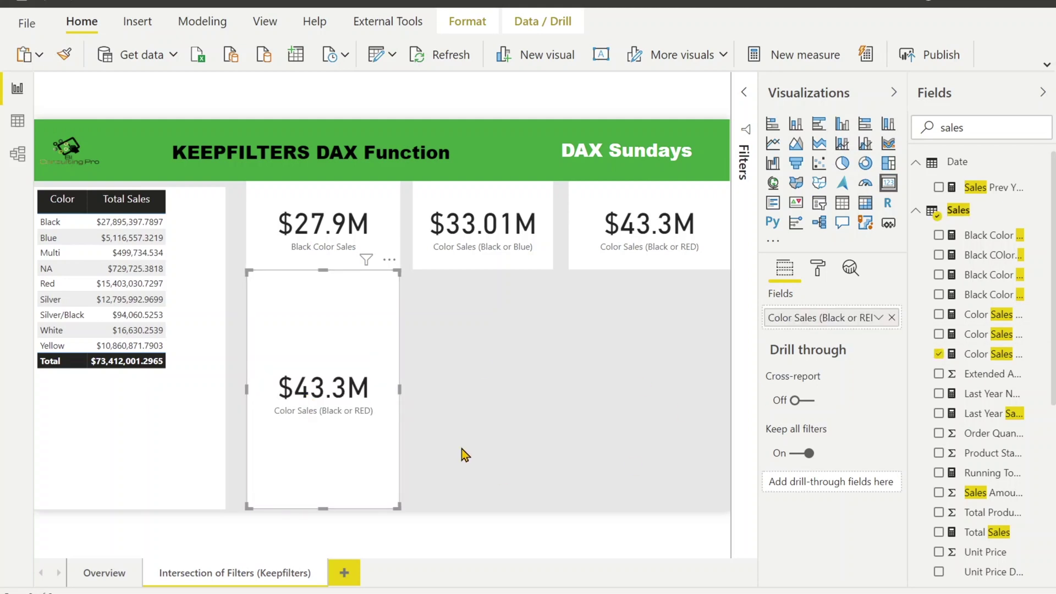
{"action": "left_click_drag", "start_coordinate": [908, 294], "coordinate": [820, 297]}
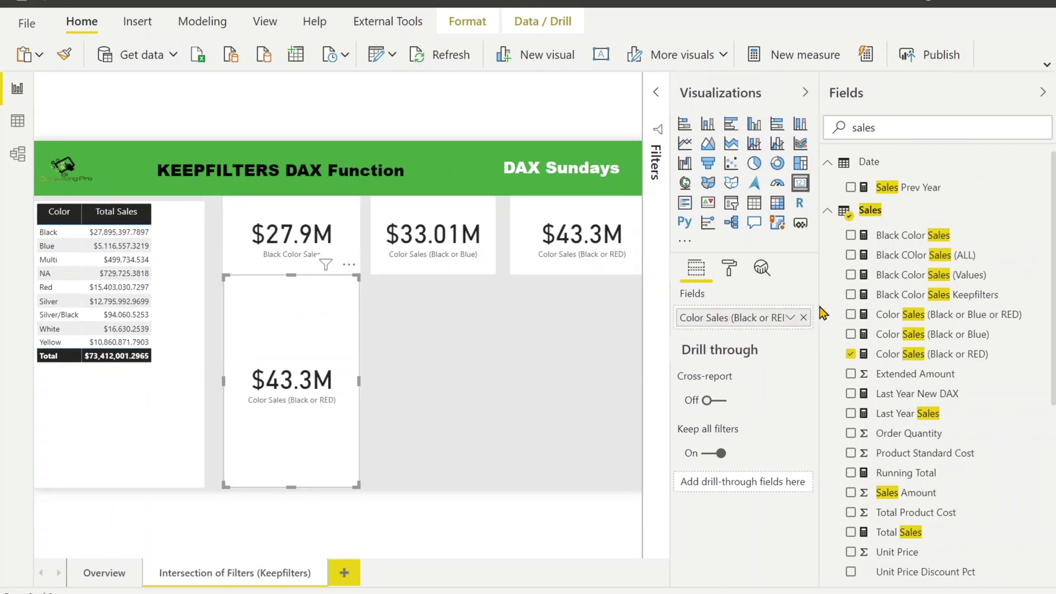
{"action": "left_click_drag", "start_coordinate": [968, 321], "coordinate": [766, 325]}
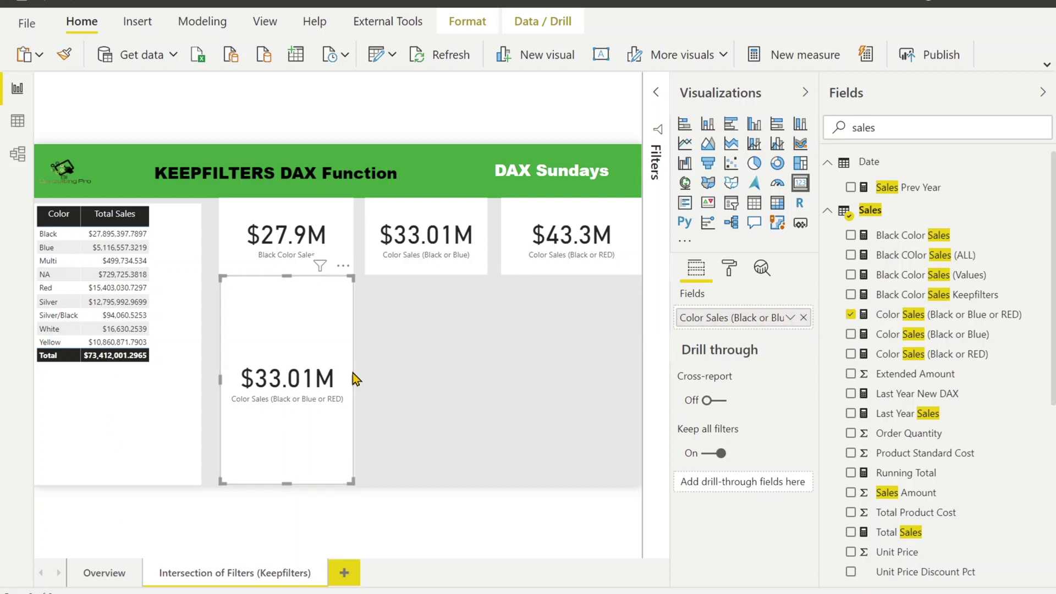
Widen and shorten the Color Sales (Black or Blue or RED) card and place it with a gap beneath the Black Color Sales card
{"action": "left_click_drag", "start_coordinate": [352, 376], "coordinate": [376, 382]}
{"action": "mouse_move", "coordinate": [297, 274]}
{"action": "left_mouse_down"}
{"action": "mouse_move", "coordinate": [292, 336]}
{"action": "mouse_move", "coordinate": [292, 279]}
{"action": "left_mouse_up"}
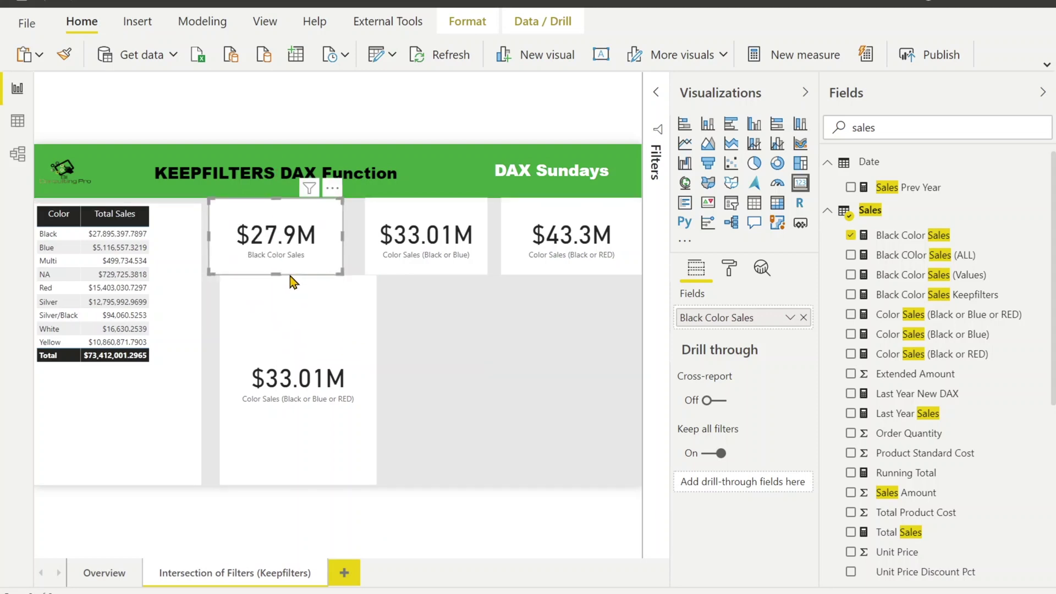
{"action": "left_click", "coordinate": [298, 343]}
{"action": "left_click_drag", "start_coordinate": [300, 278], "coordinate": [282, 330]}
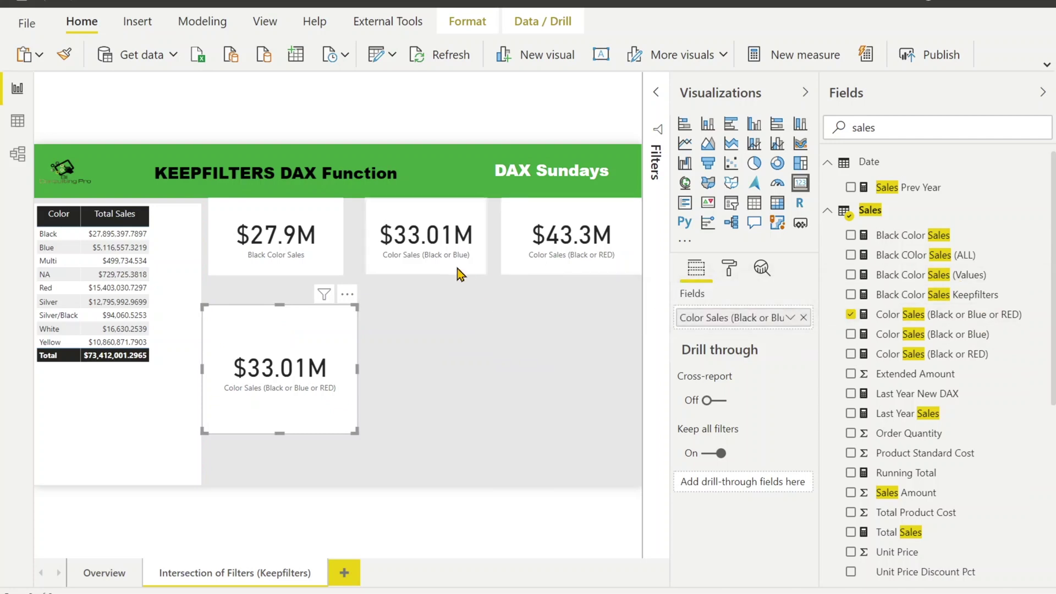
Open the Color Sales (Black or Blue or RED) formula and indent the inner CALCULATE line and the Black or RED filter line
{"action": "left_click", "coordinate": [957, 336]}
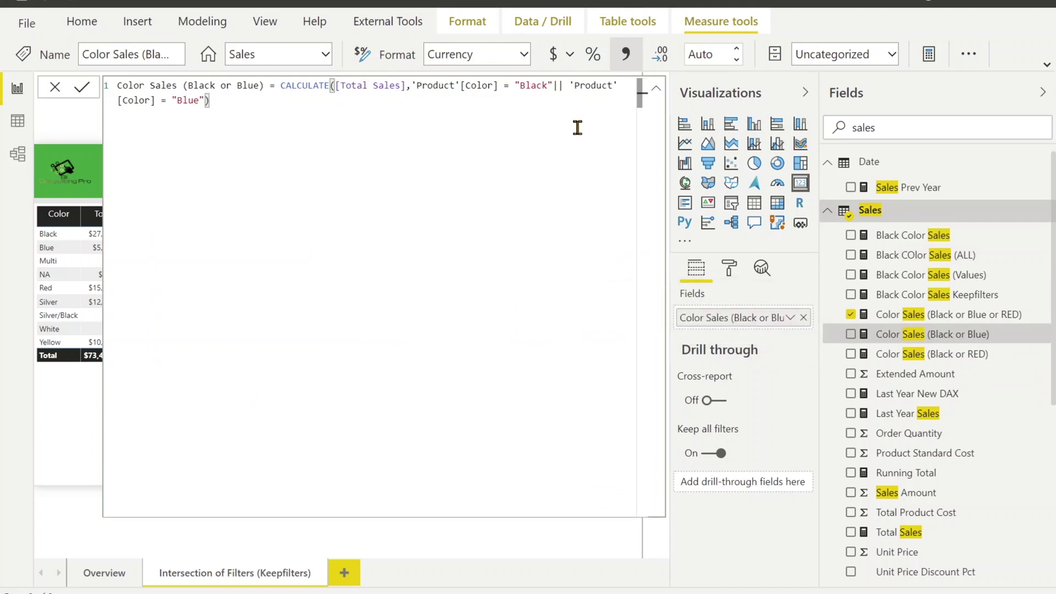
{"action": "left_click", "coordinate": [961, 316]}
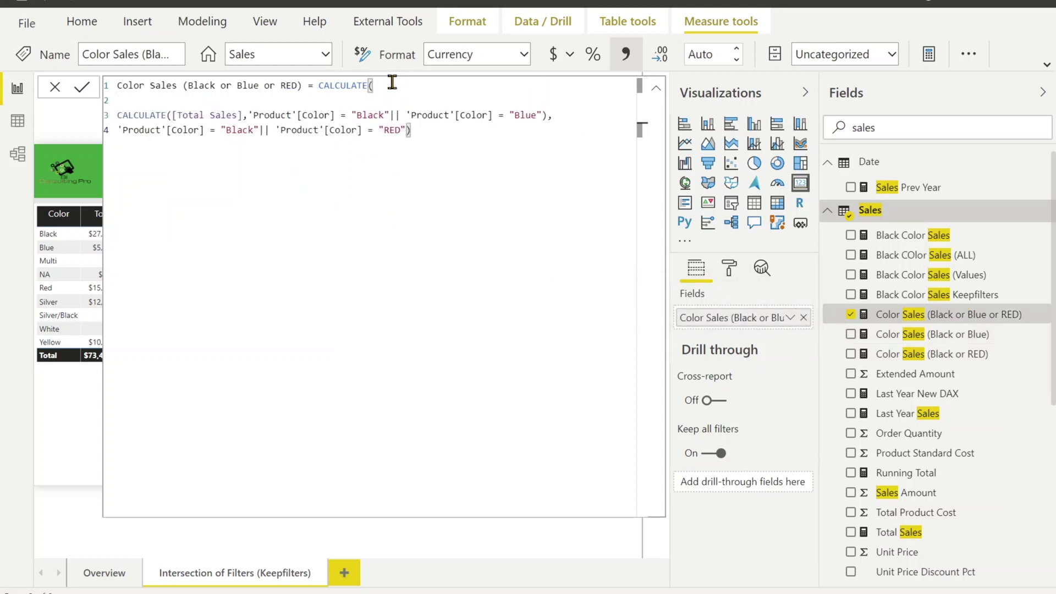
{"action": "left_click", "coordinate": [119, 114]}
{"action": "key", "text": "Tab"}
{"action": "key", "text": "Tab"}
{"action": "key", "text": "Tab"}
{"action": "key", "text": "Down"}
{"action": "key", "text": "Home"}
{"action": "key", "text": "Tab"}
{"action": "key", "text": "Tab"}
{"action": "key", "text": "Tab"}
{"action": "key", "text": "Tab"}
{"action": "key", "text": "Tab"}
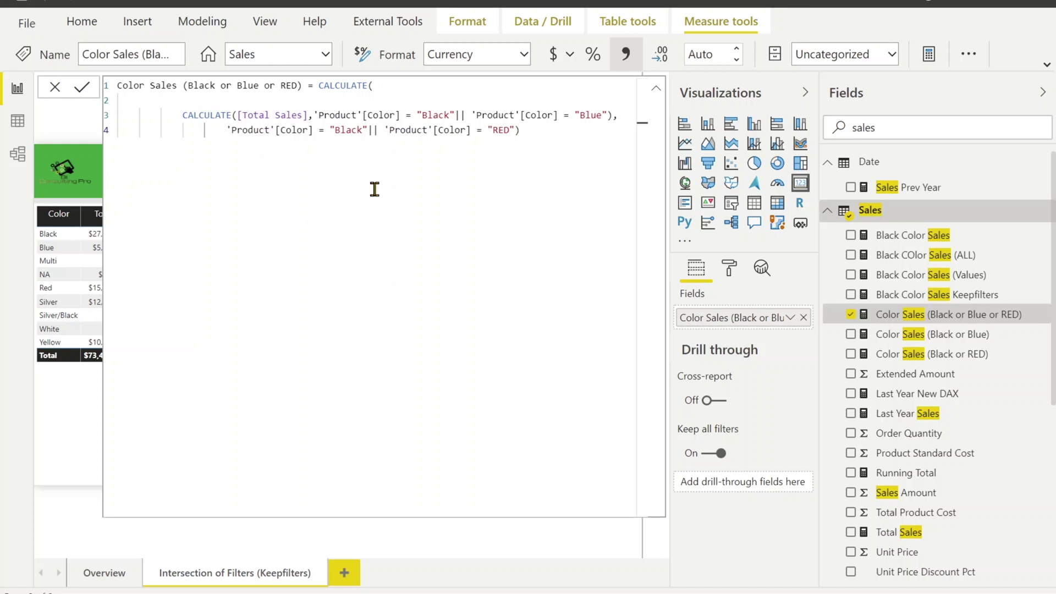
Copy the nested formula into a new Sales-table measure and name it Color Sales (Black or Blue or RED) KEEPFILTERS
{"action": "left_click", "coordinate": [318, 114]}
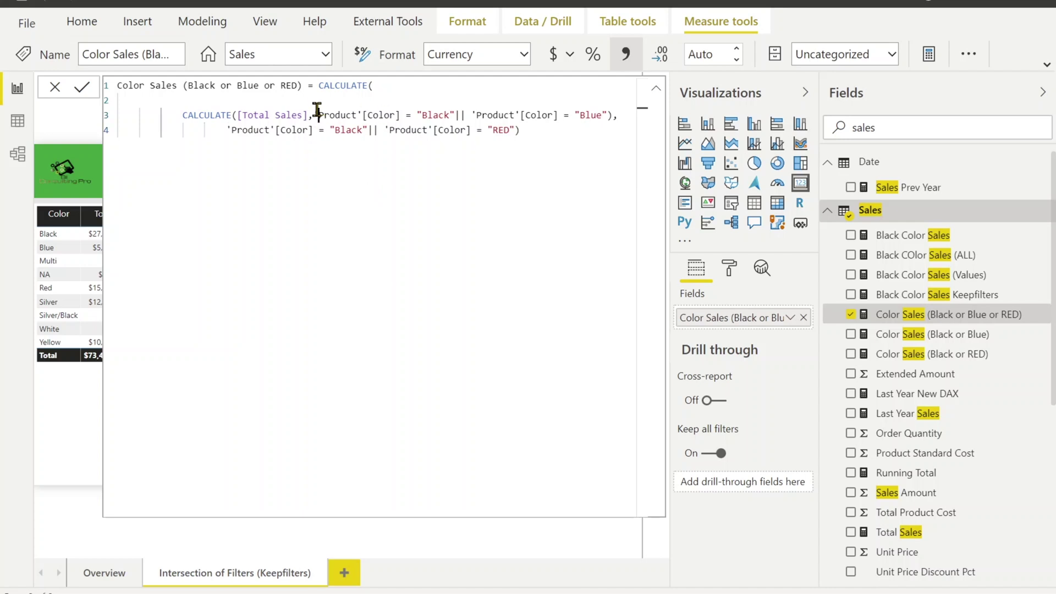
{"action": "left_click", "coordinate": [378, 165]}
{"action": "type", "text": "KEE"}
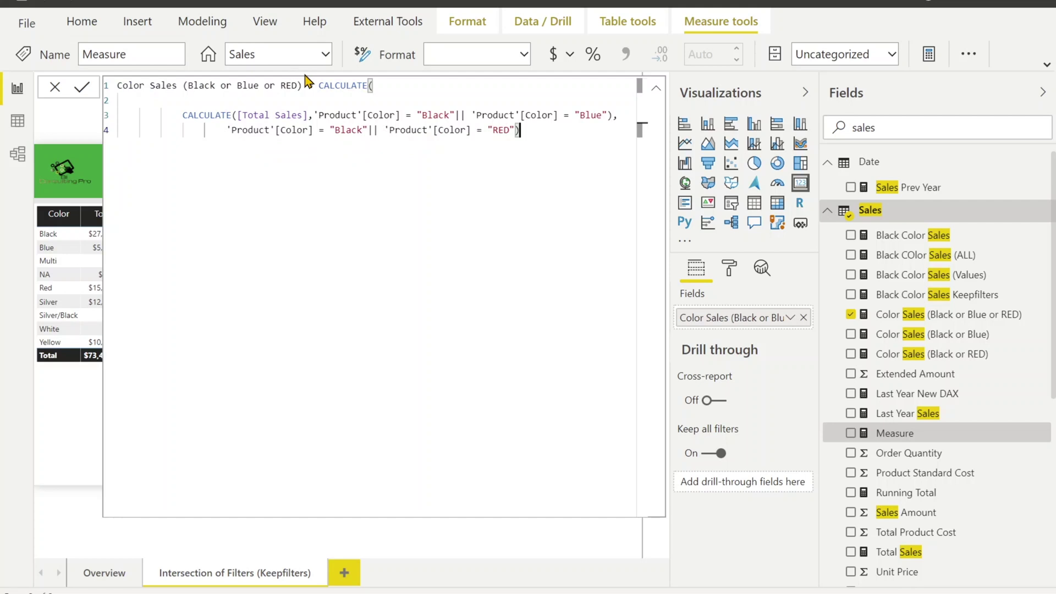
{"action": "type", "text": " KEEPFILTERS"}
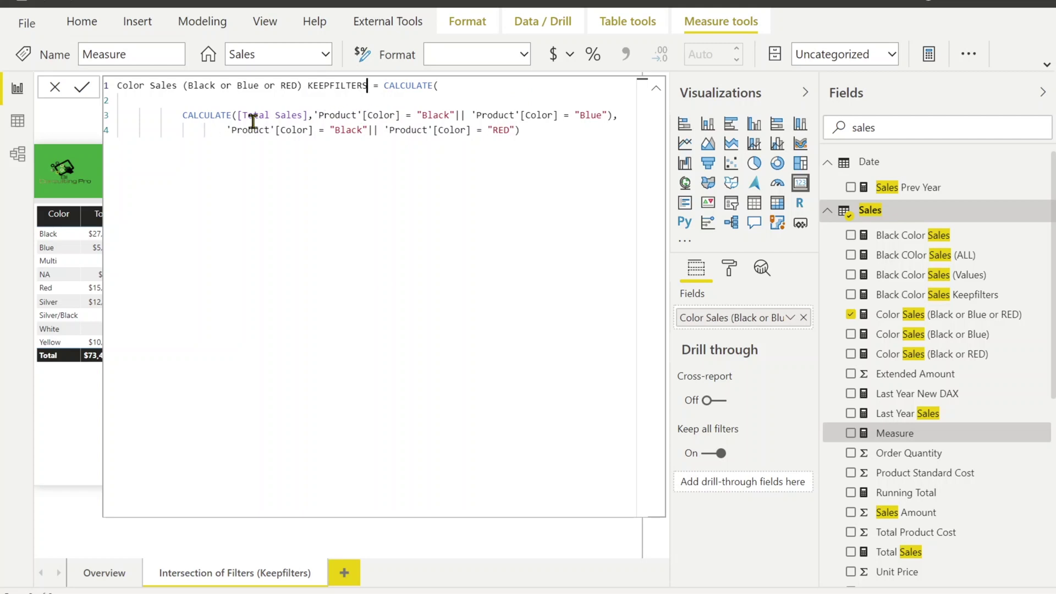
Wrap the inner CALCULATE's Black or Blue color filter in KEEPFILTERS, save the measure and close its formula
{"action": "left_click", "coordinate": [317, 115]}
{"action": "left_click", "coordinate": [483, 134], "text": "shift"}
{"action": "key", "text": "BackSpace"}
{"action": "key", "text": "ctrl+z"}
{"action": "type", "text": "keepf"}
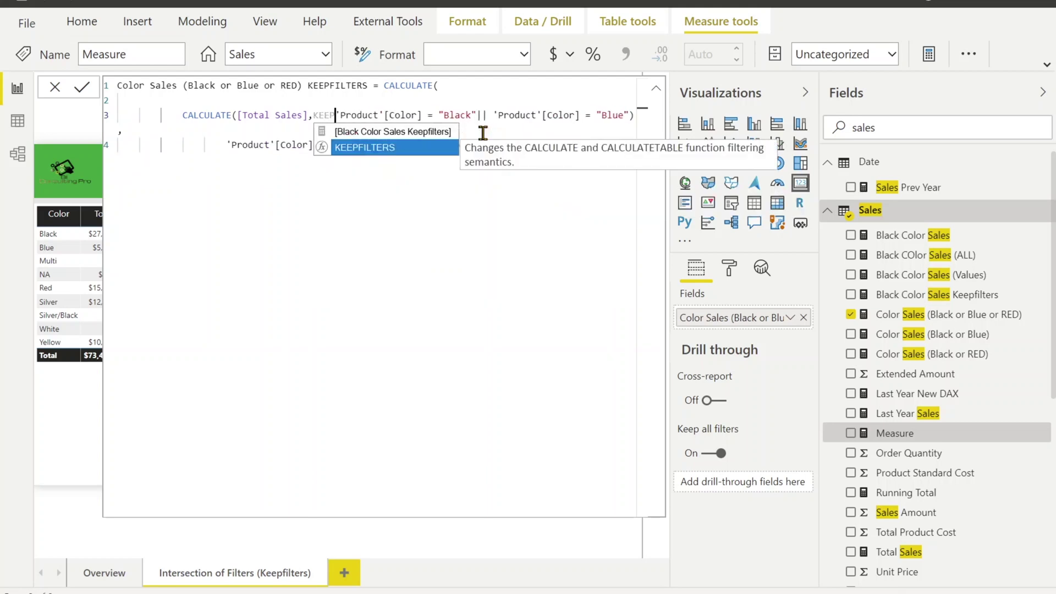
{"action": "key", "text": "Tab"}
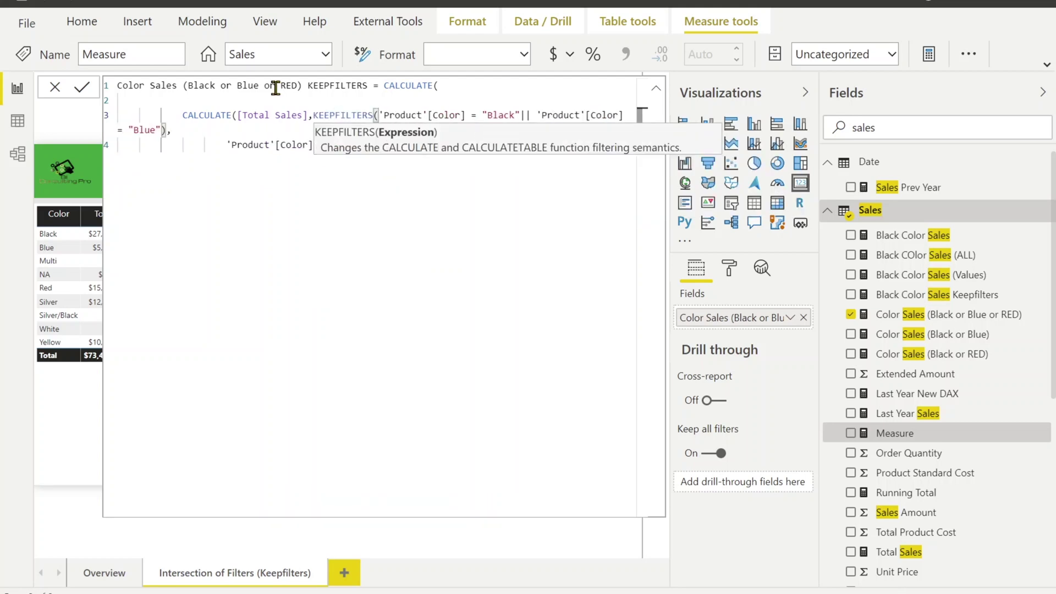
{"action": "left_click", "coordinate": [166, 132]}
{"action": "type", "text": "),"}
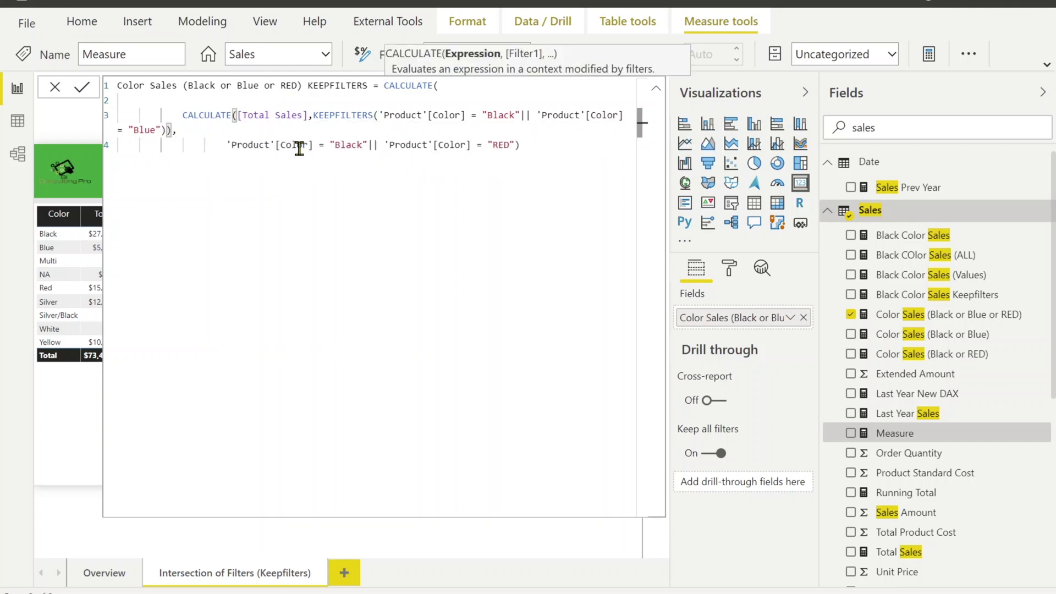
{"action": "left_click", "coordinate": [304, 165]}
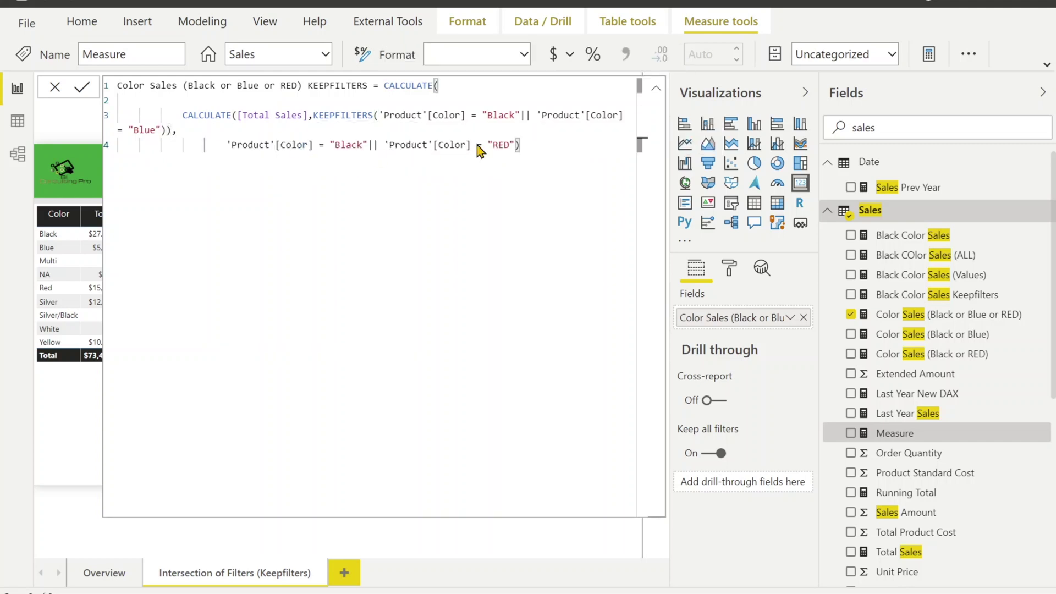
{"action": "key", "text": "Return"}
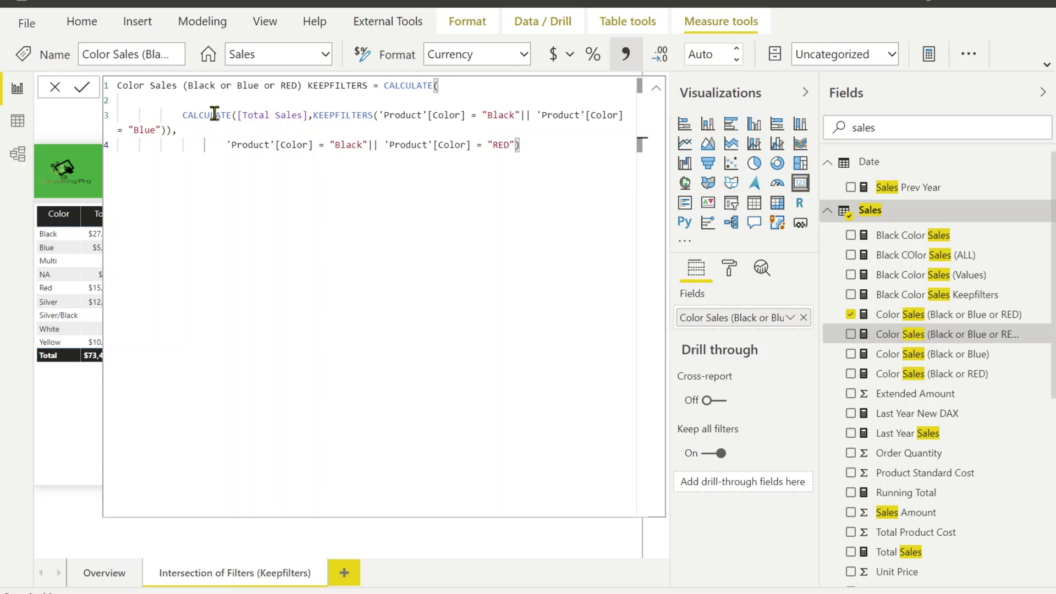
{"action": "left_click", "coordinate": [53, 88]}
Add a card for Color Sales (Black or Blue or RED) KEEPFILTERS and widen it to fit its label on one line
{"action": "left_click", "coordinate": [572, 405]}
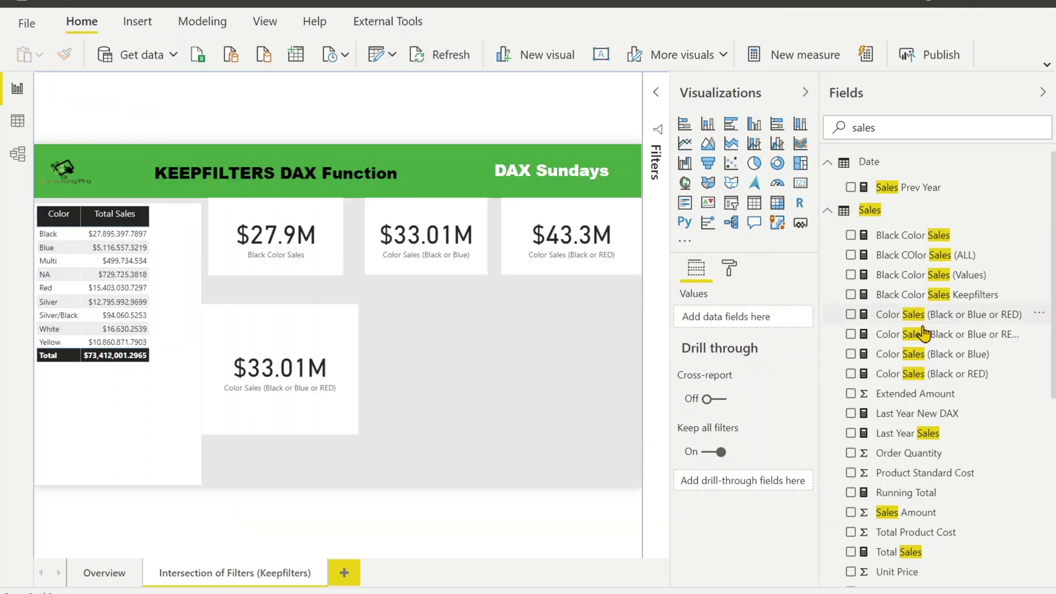
{"action": "left_click", "coordinate": [800, 182]}
{"action": "left_click_drag", "start_coordinate": [741, 315], "coordinate": [742, 316]}
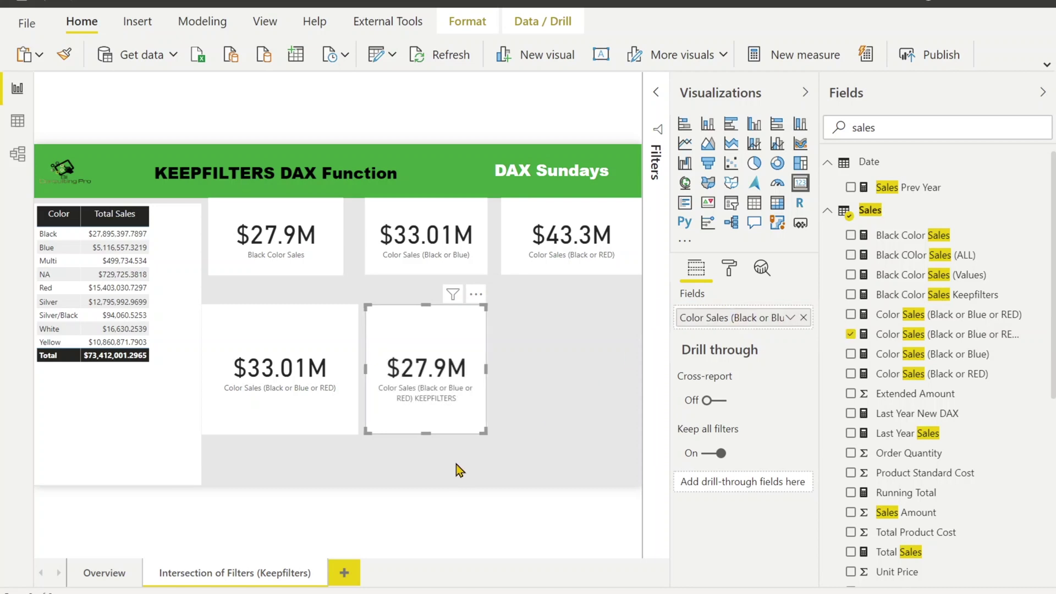
{"action": "left_click_drag", "start_coordinate": [479, 430], "coordinate": [553, 435]}
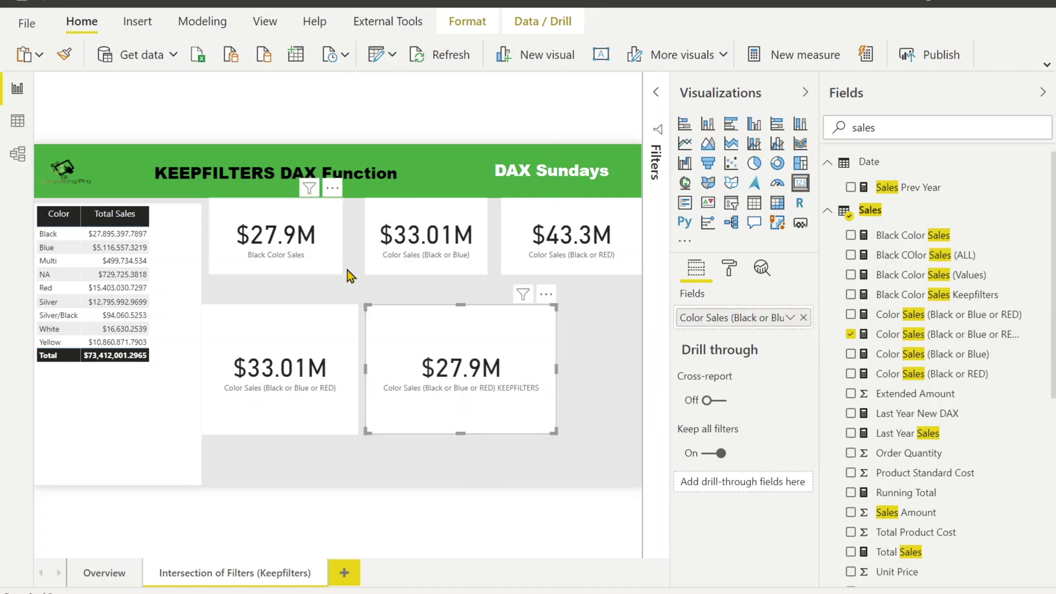